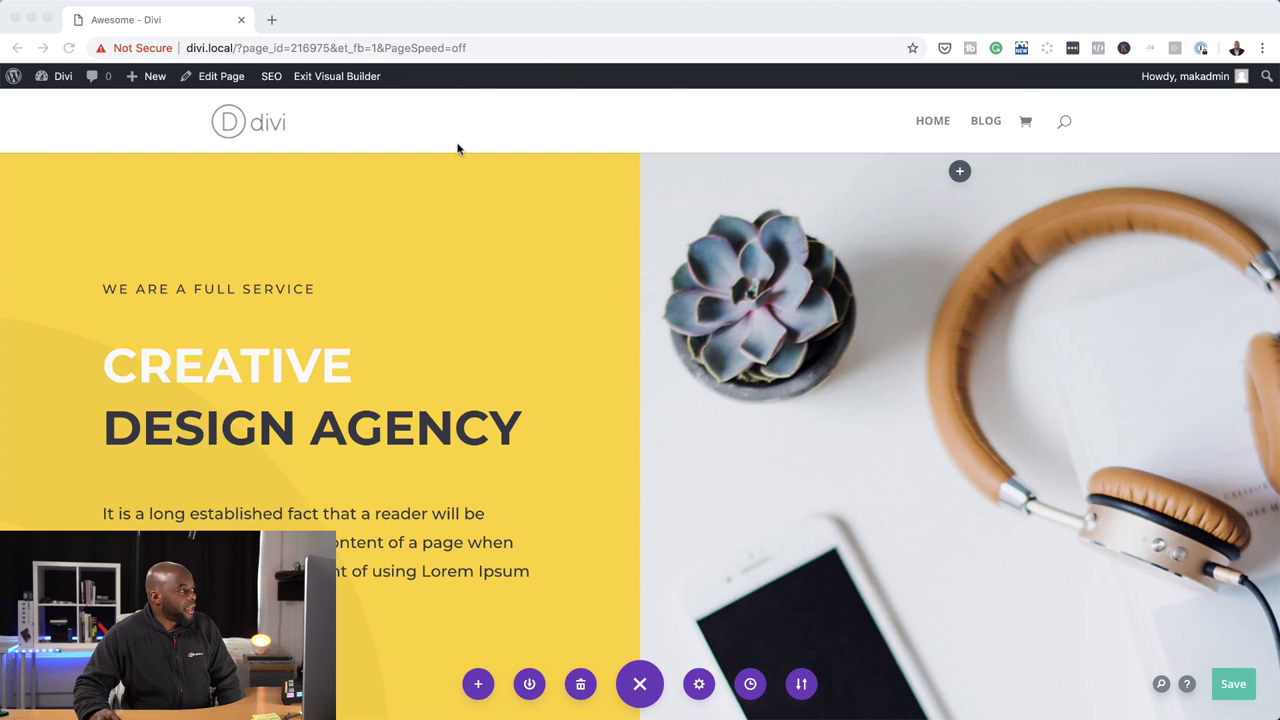
- Set the Brand Identity blurb's top and bottom padding in the What We Do section to 65px each and link them
scroll(680, 447, down, 3)
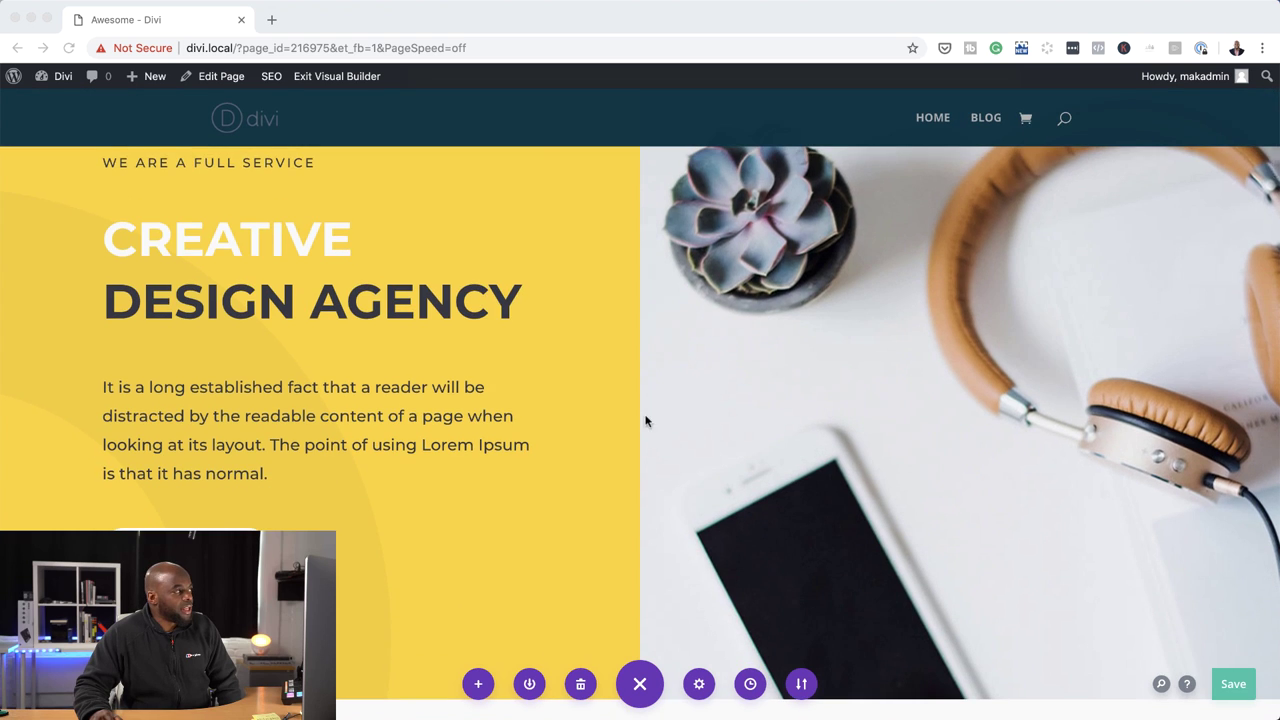
scroll(645, 421, down, 10)
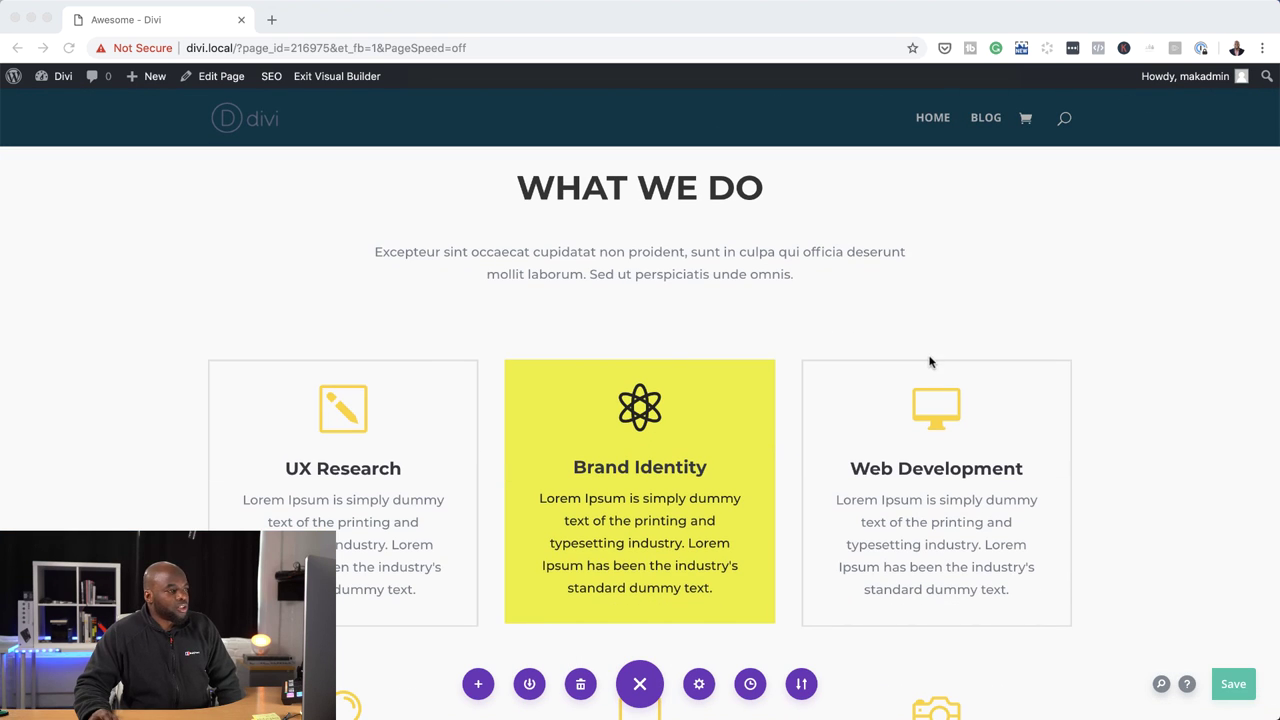
click(1034, 318)
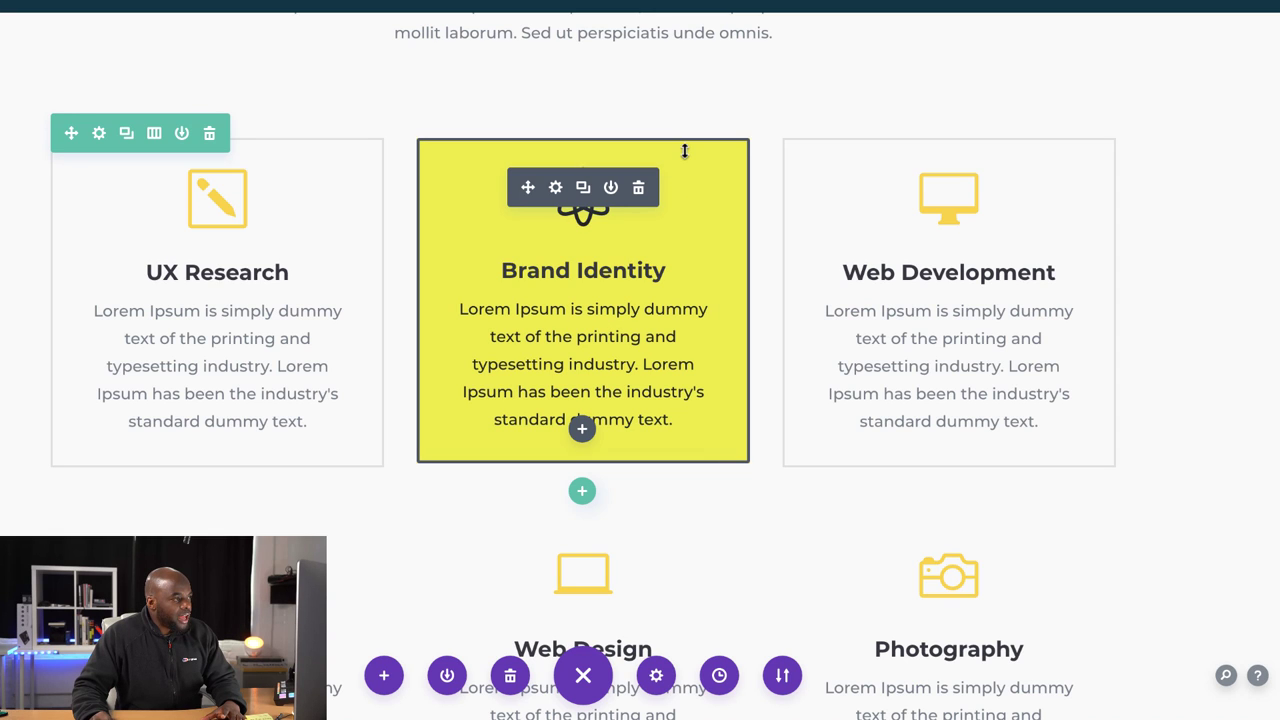
drag(684, 147, 686, 178)
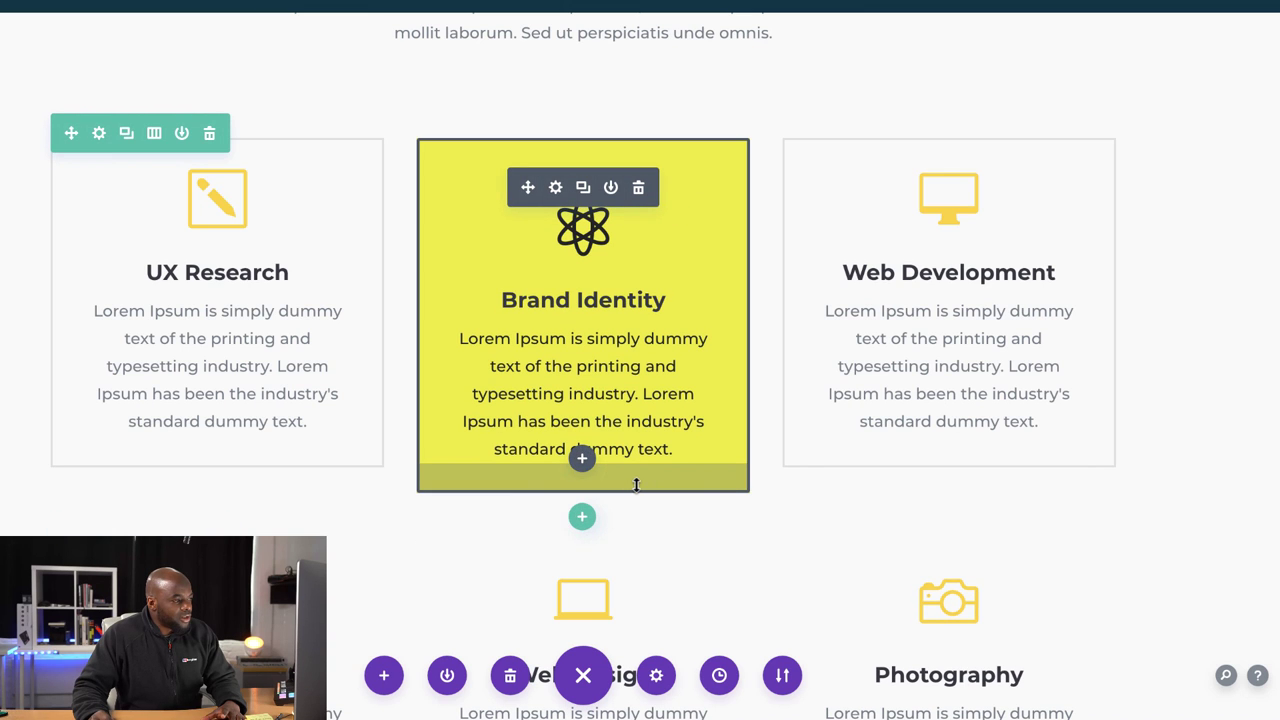
drag(639, 486, 639, 520)
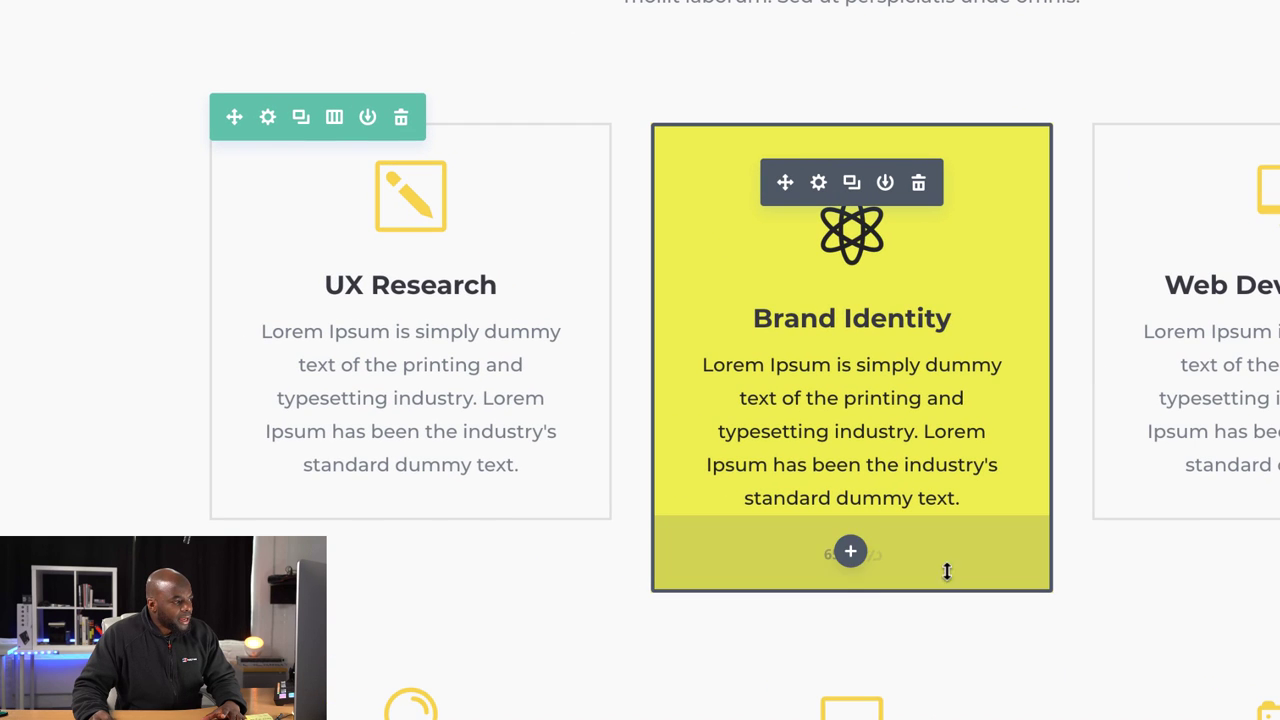
click(878, 559)
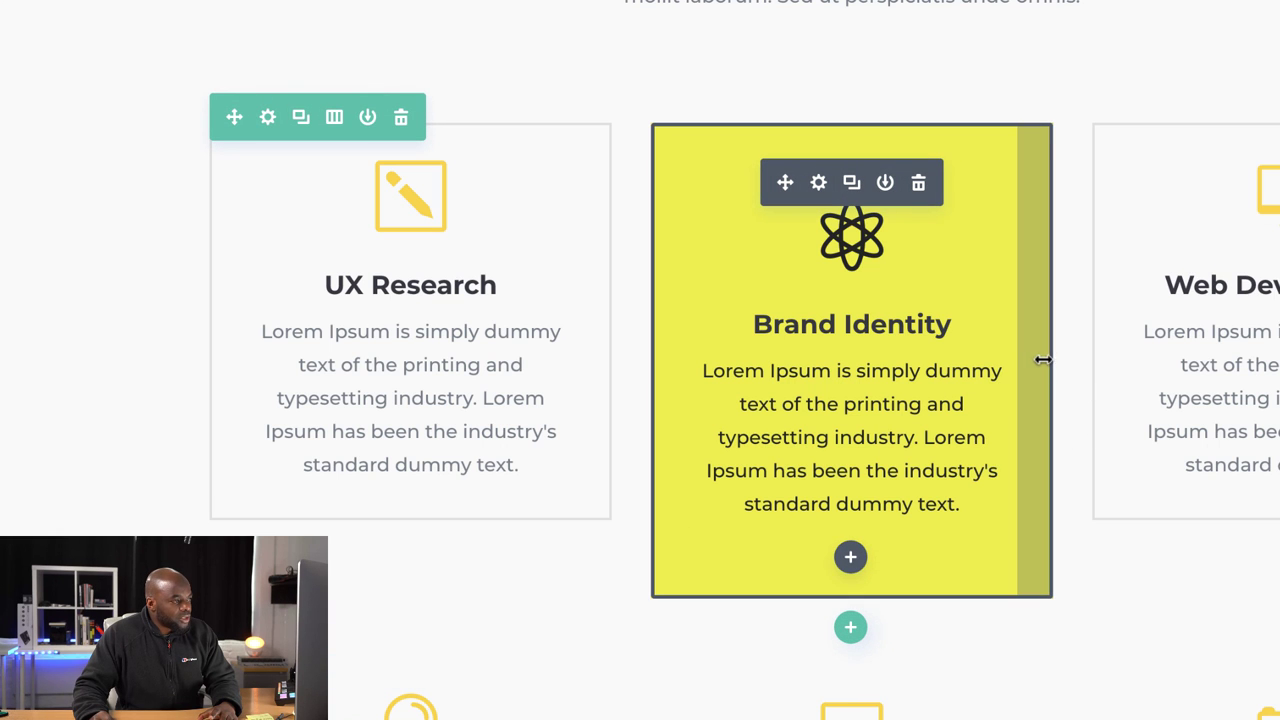
- Set the Brand Identity blurb's linked left and right padding to 53px and its top margin to -42px
mouse_move(1043, 358)
mouse_down()
mouse_move(1063, 354)
mouse_move(1022, 365)
mouse_up()
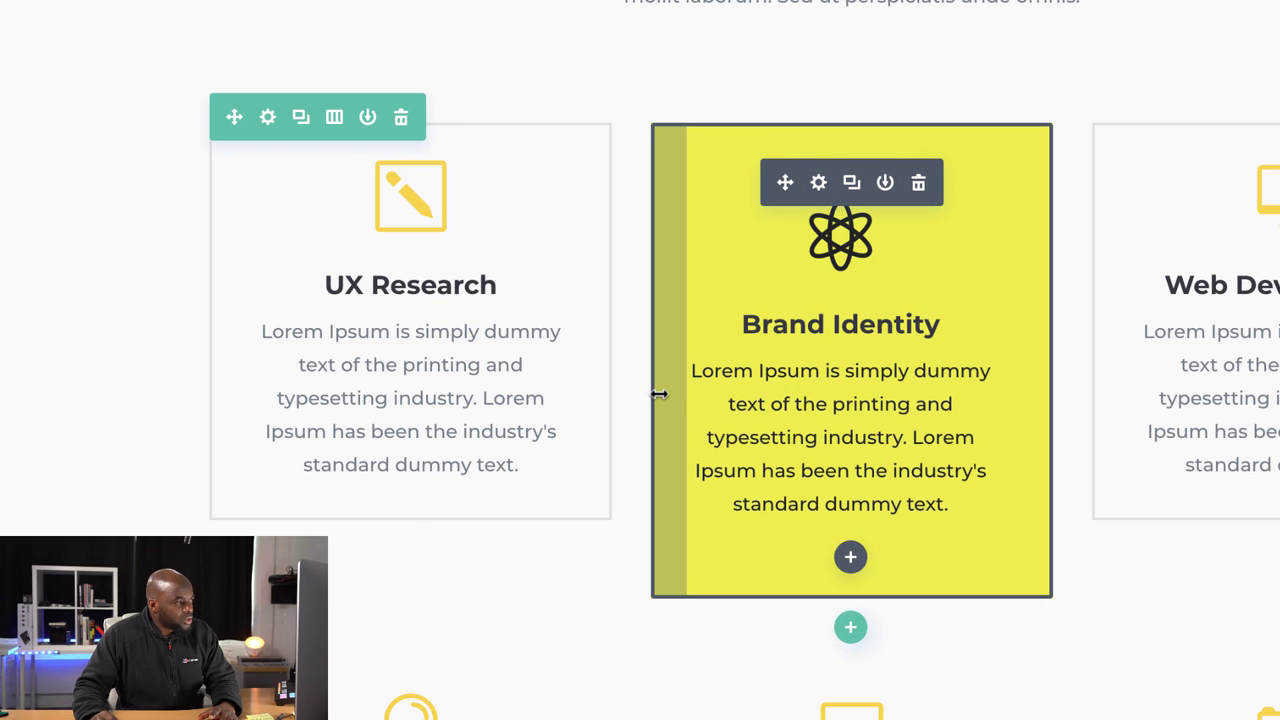
drag(660, 394, 726, 386)
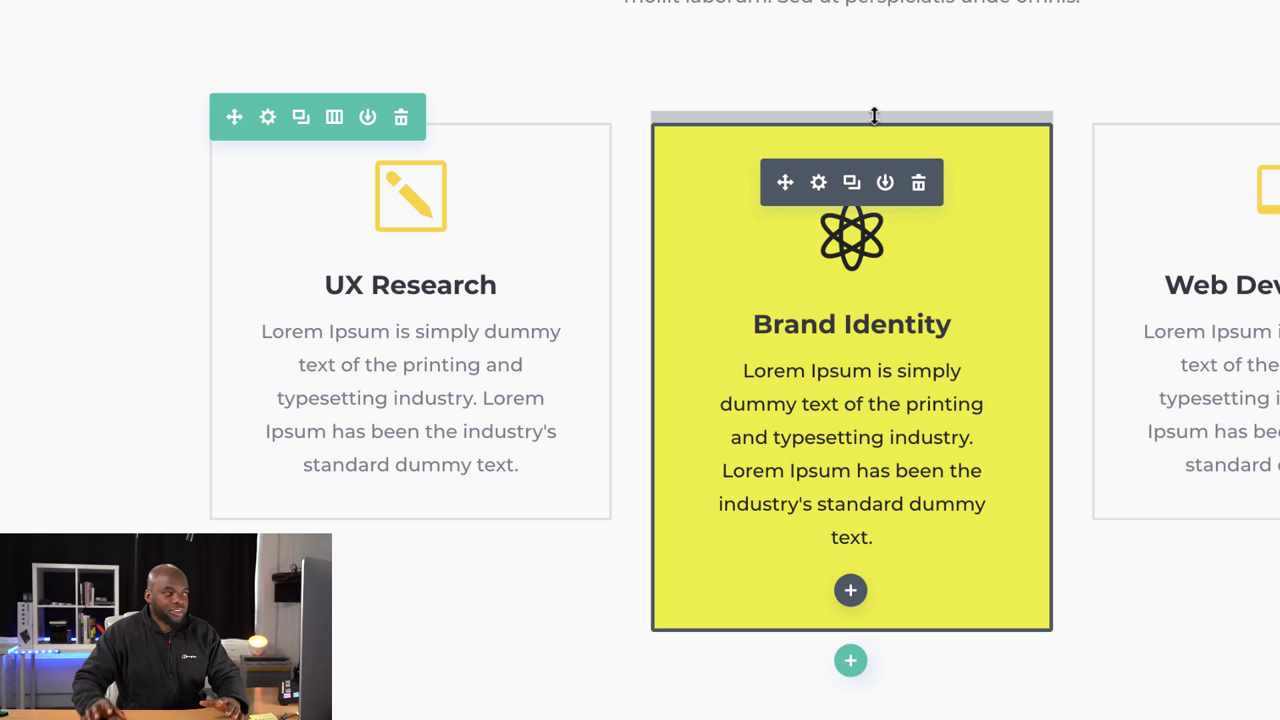
drag(875, 104, 880, 65)
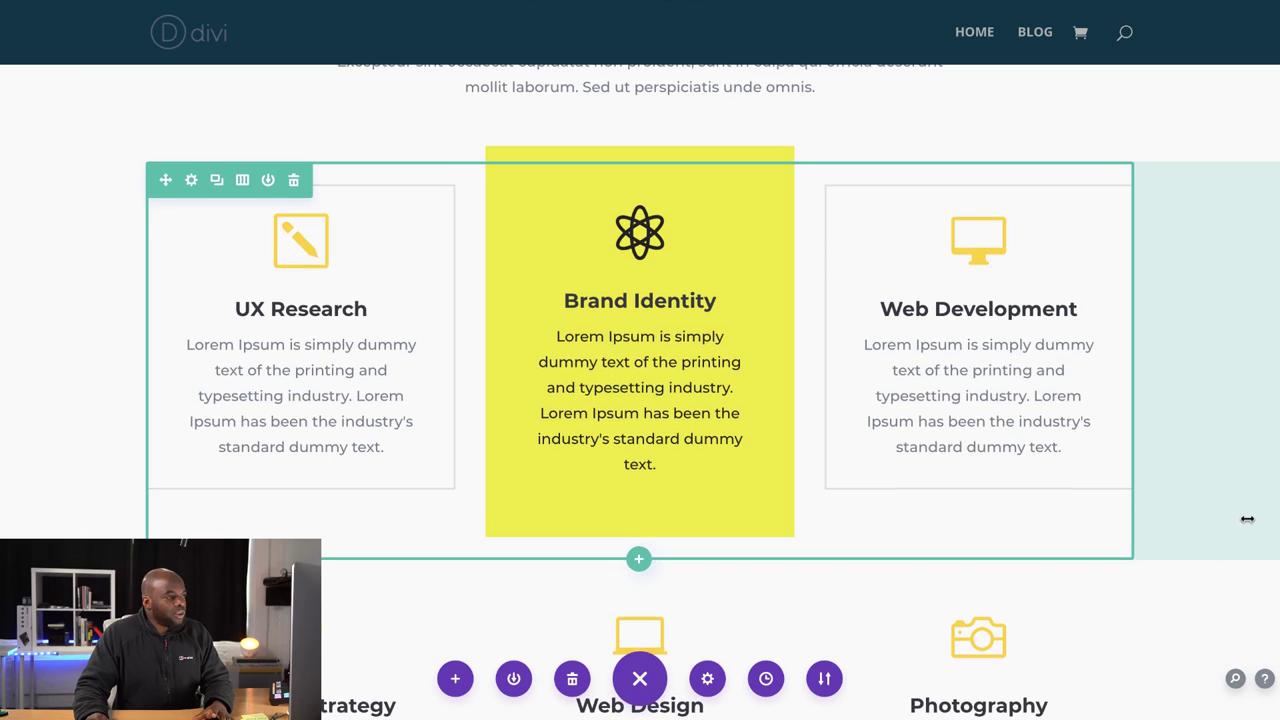
- Add a new section with a single-column row between the yellow hero section and the What We Do section
scroll(1247, 519, up, 10)
scroll(1247, 519, down, 6)
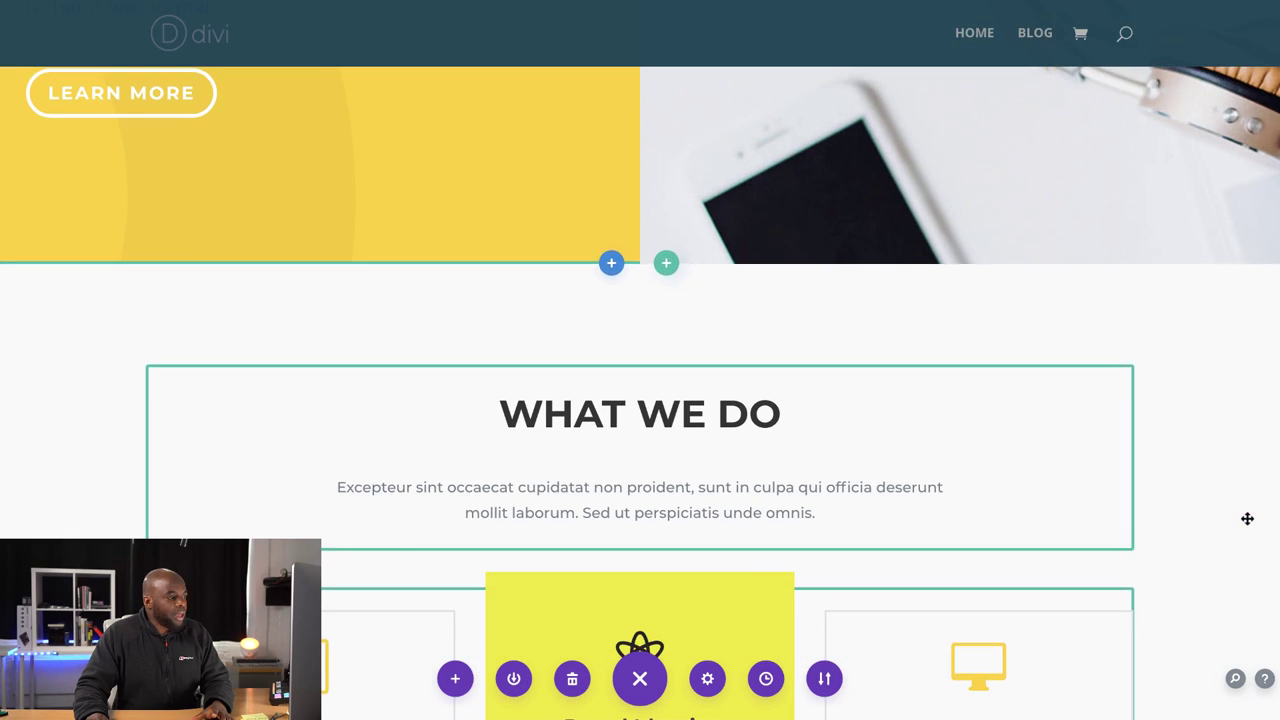
scroll(1247, 519, down, 1)
scroll(1231, 445, down, 1)
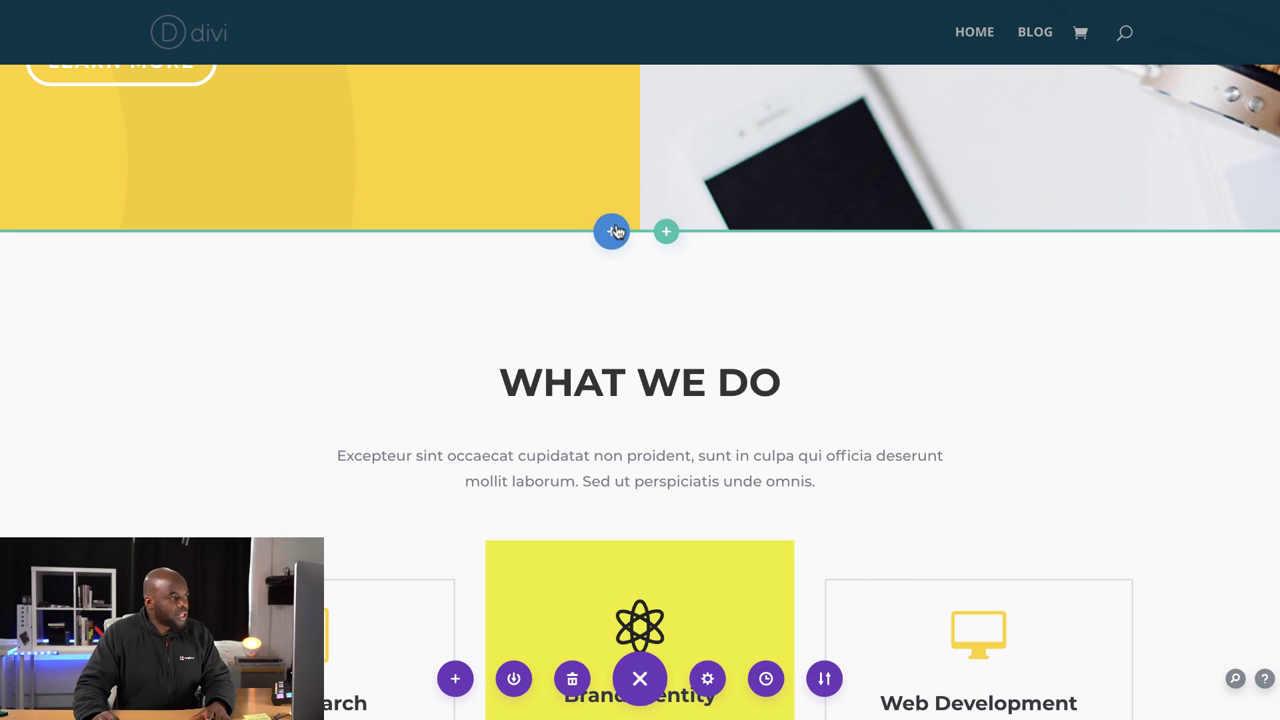
click(612, 231)
click(515, 386)
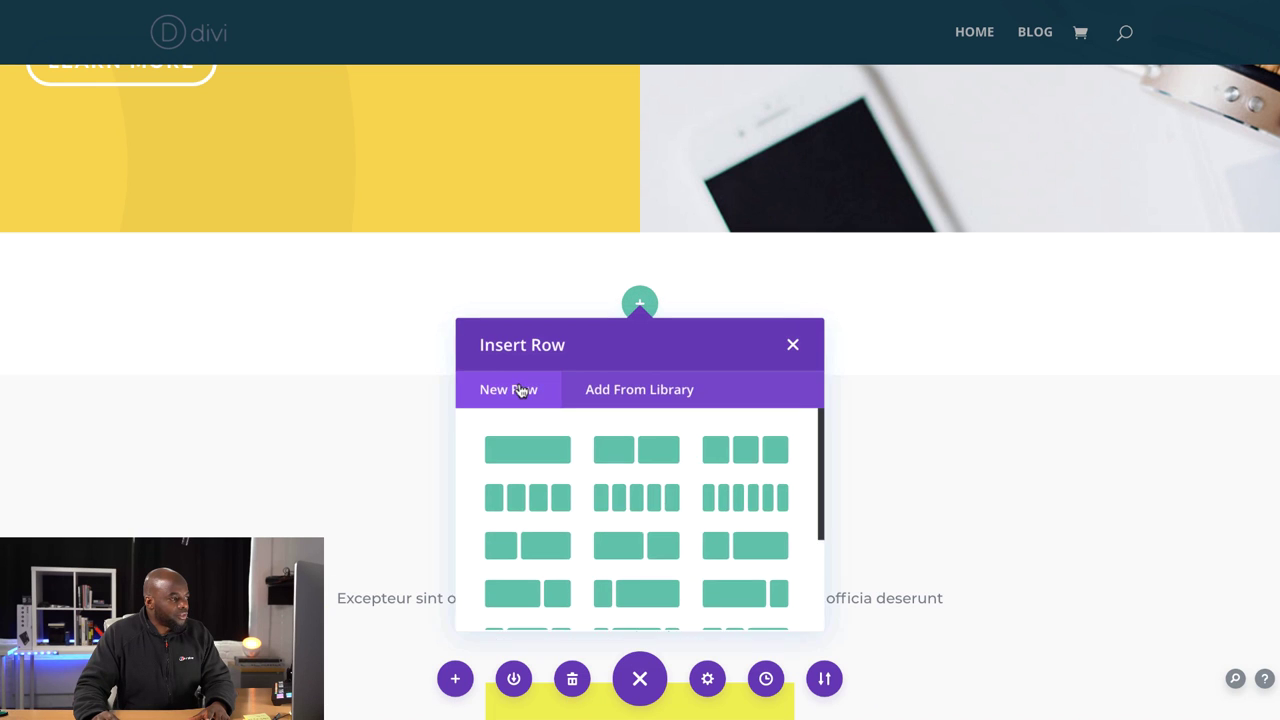
click(555, 456)
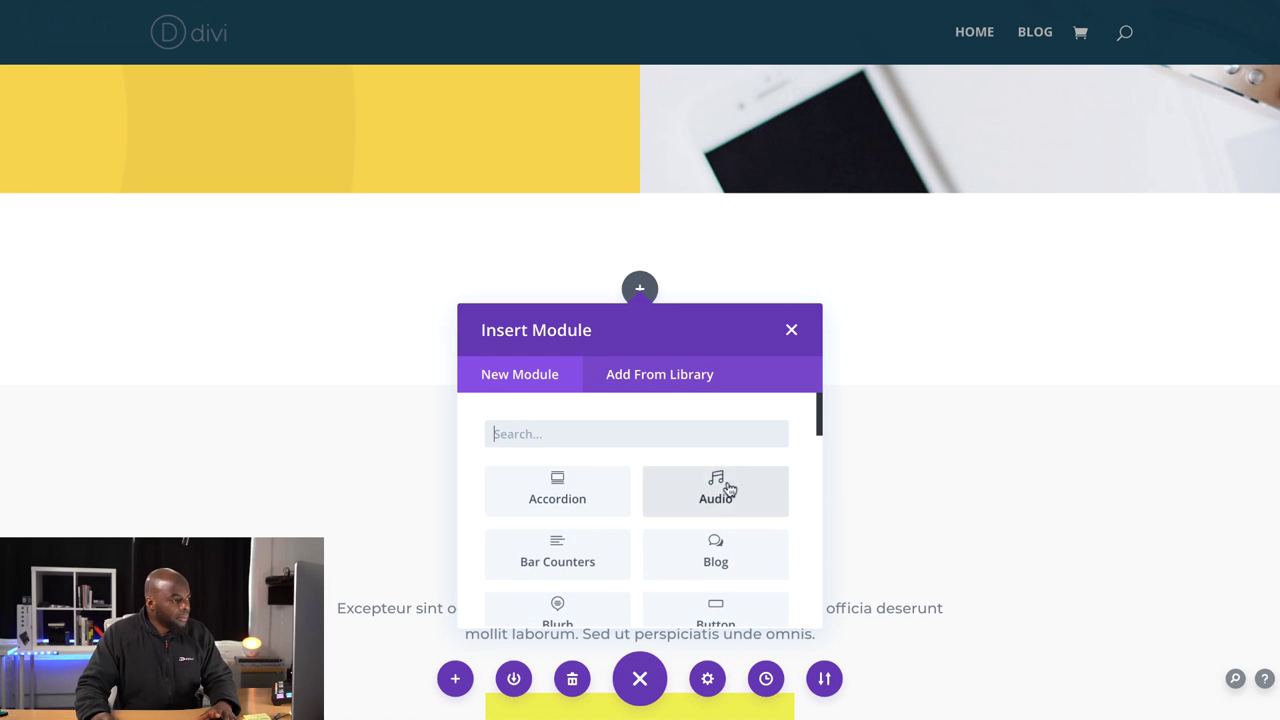
- Search the modules for "video" and insert a Video module into the new row
click(714, 435)
text(video)
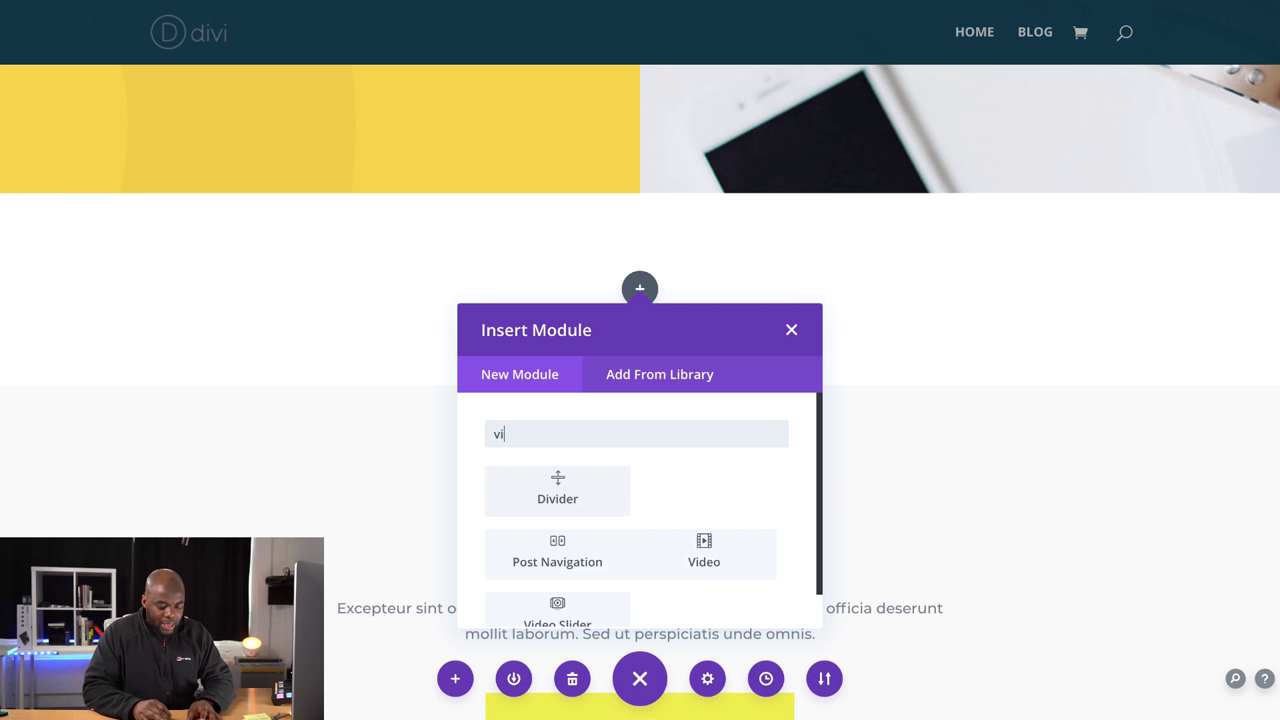
click(579, 487)
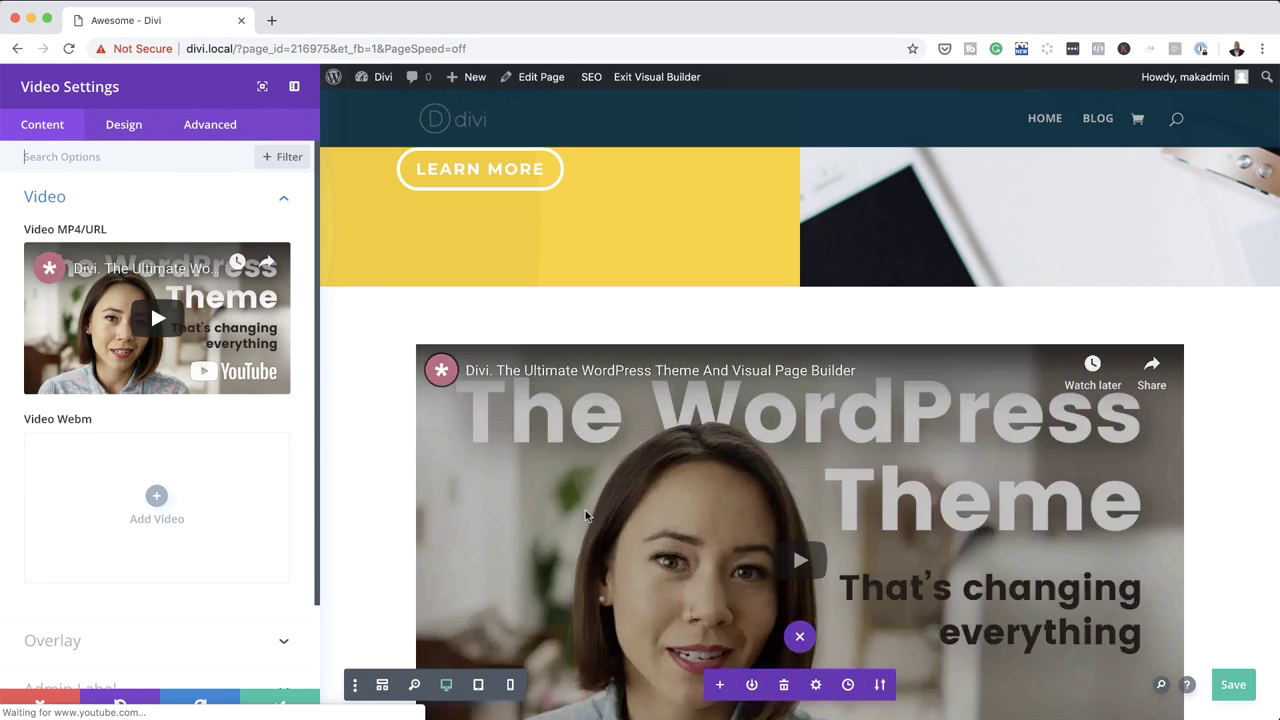
scroll(556, 518, down, 5)
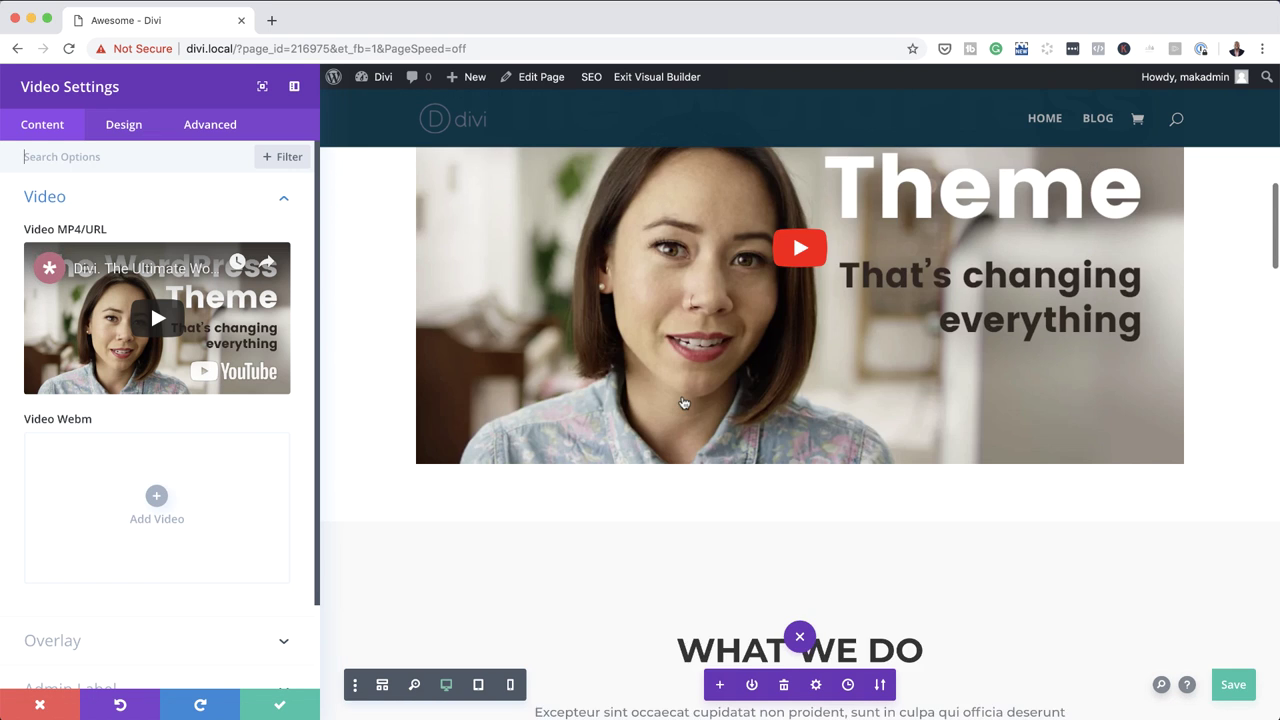
scroll(645, 403, up, 1)
- Set the video's overlay image to weights-869225_1280.jpg from the media library
scroll(199, 546, down, 3)
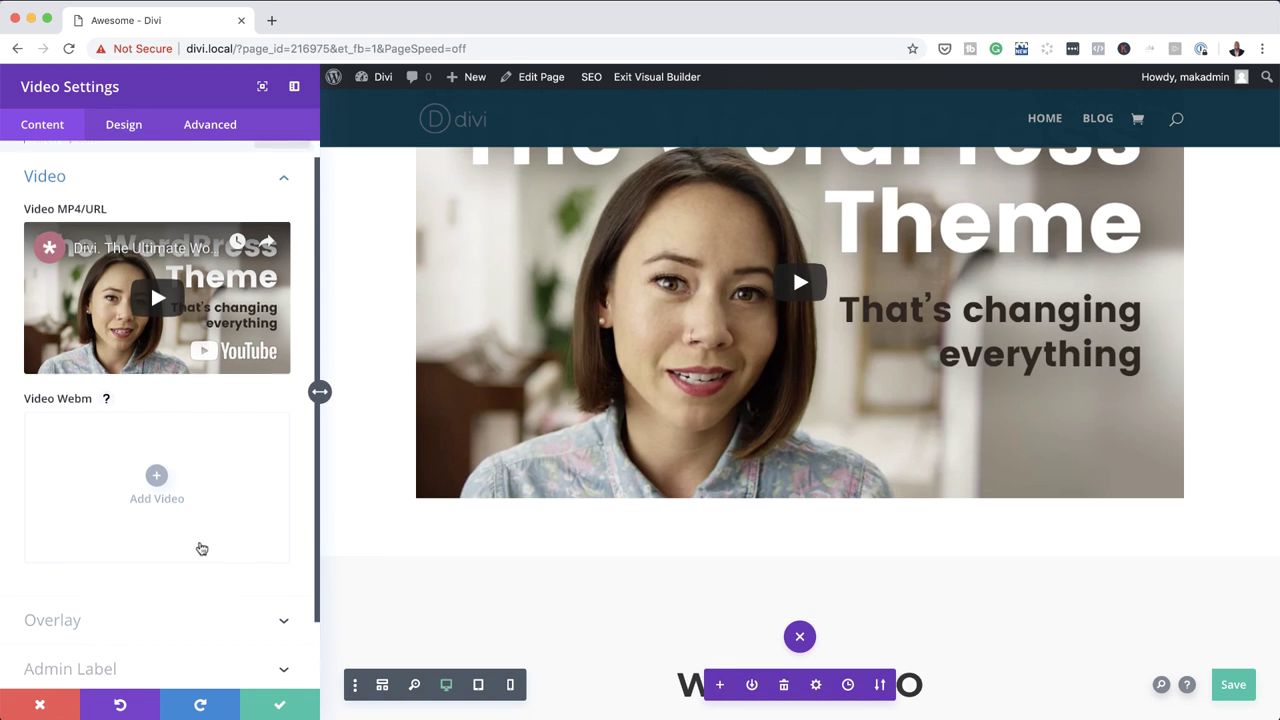
click(157, 553)
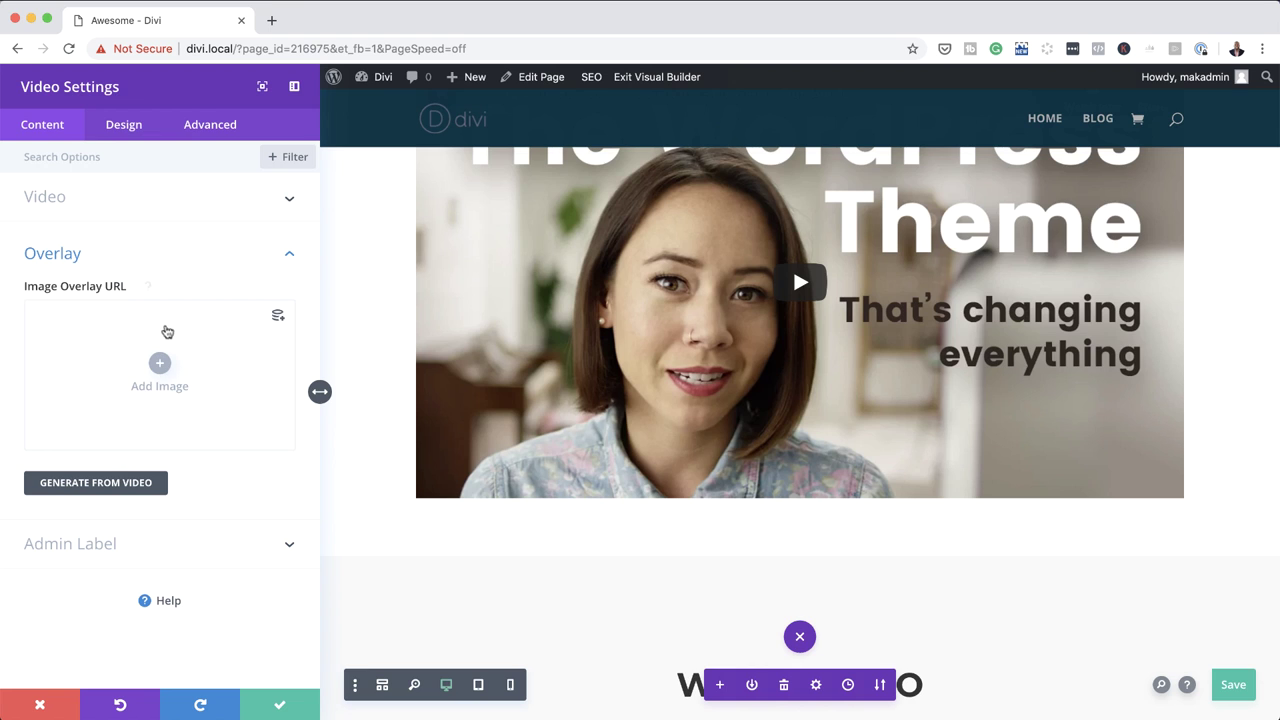
click(160, 365)
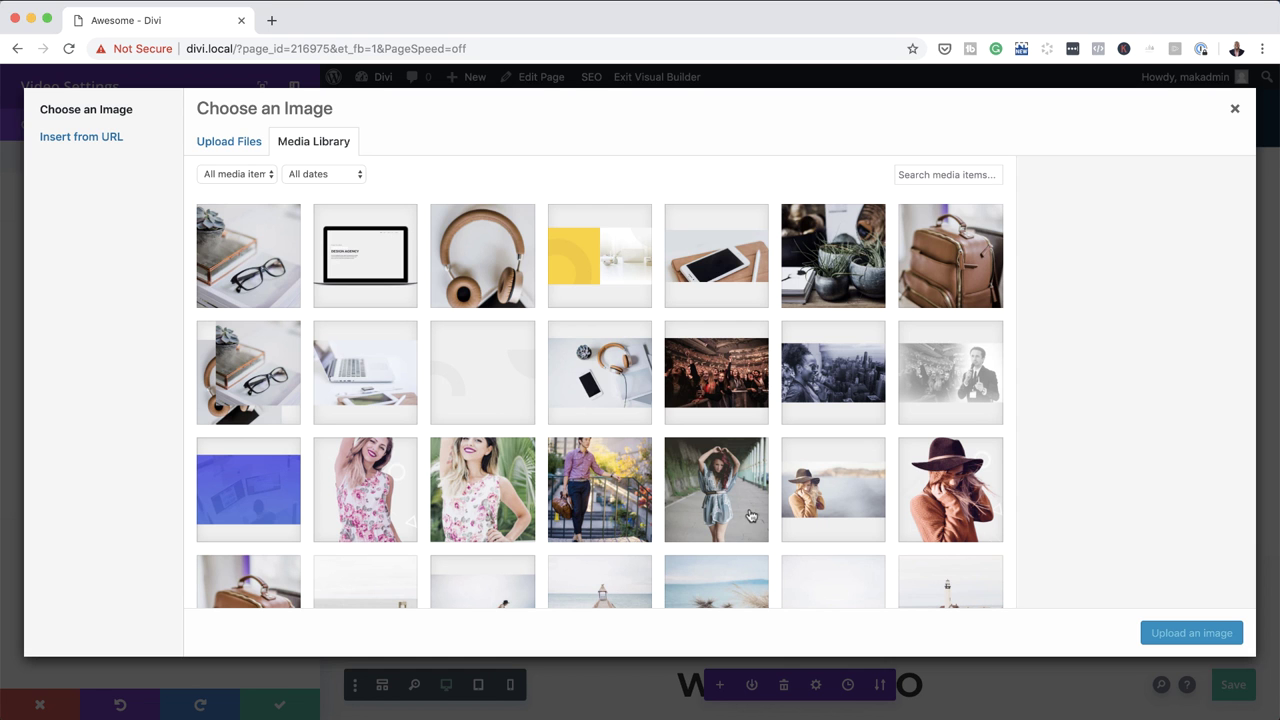
scroll(751, 515, down, 5)
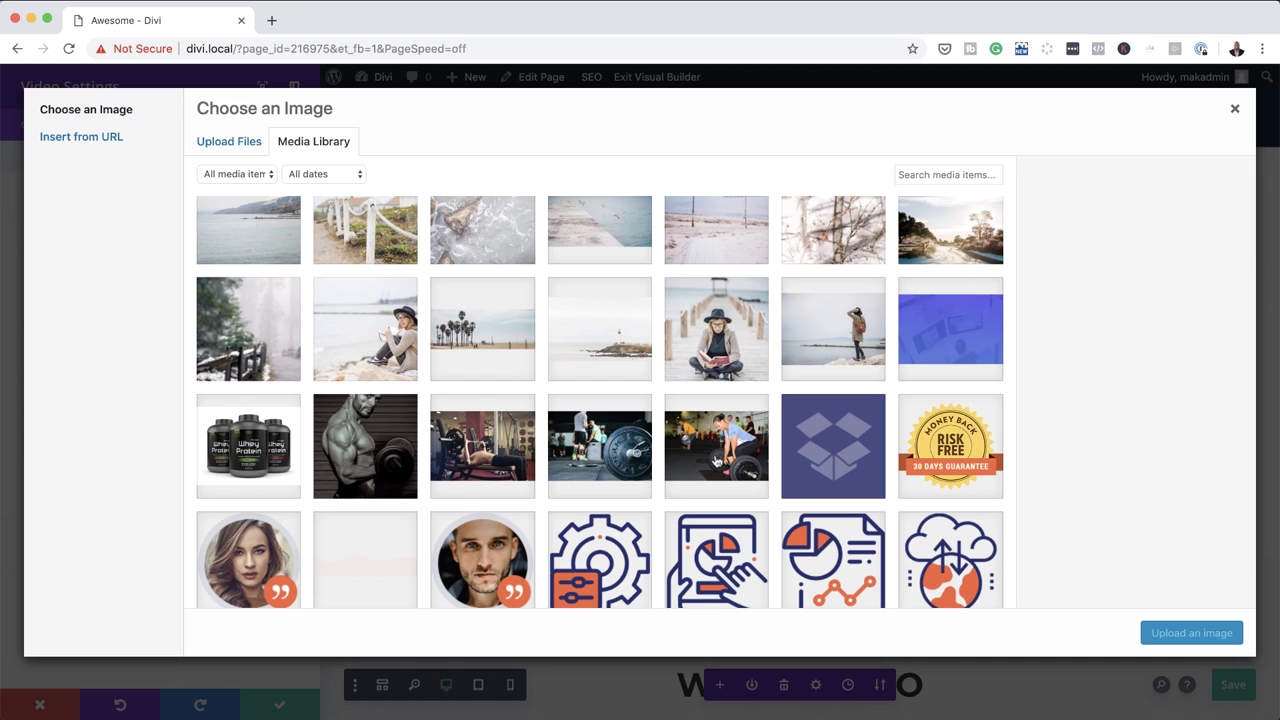
click(716, 461)
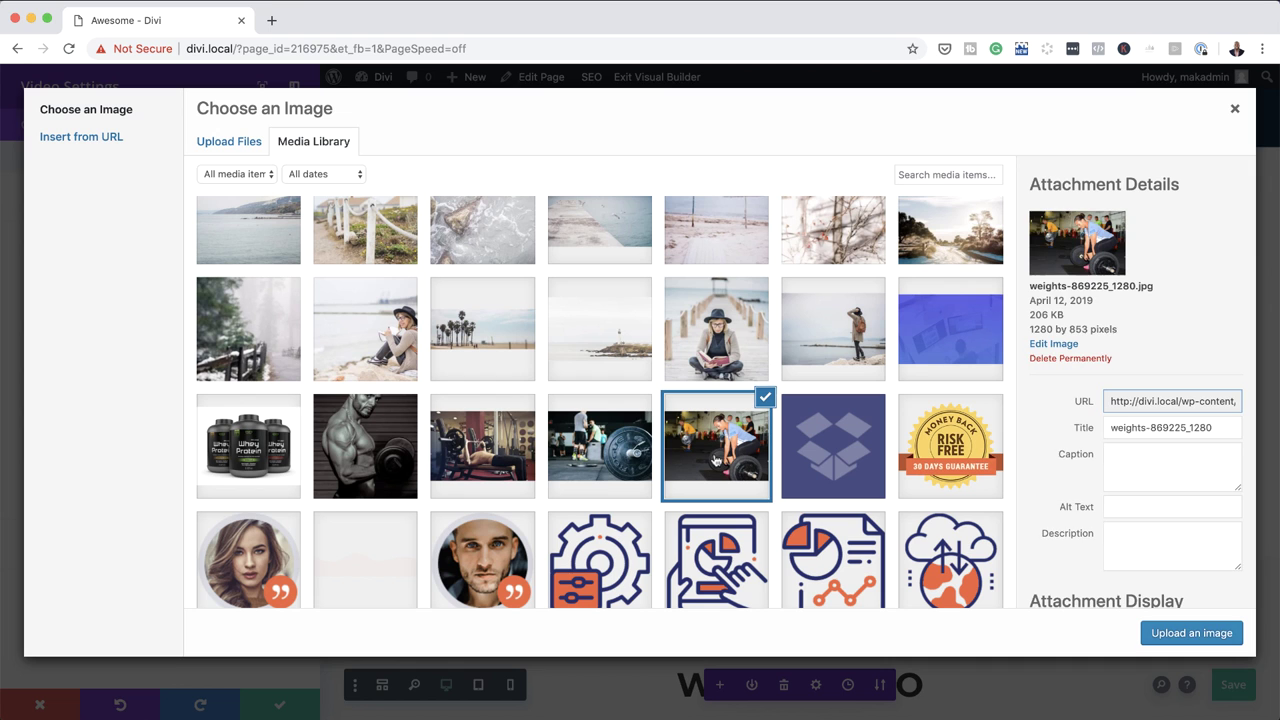
click(1190, 634)
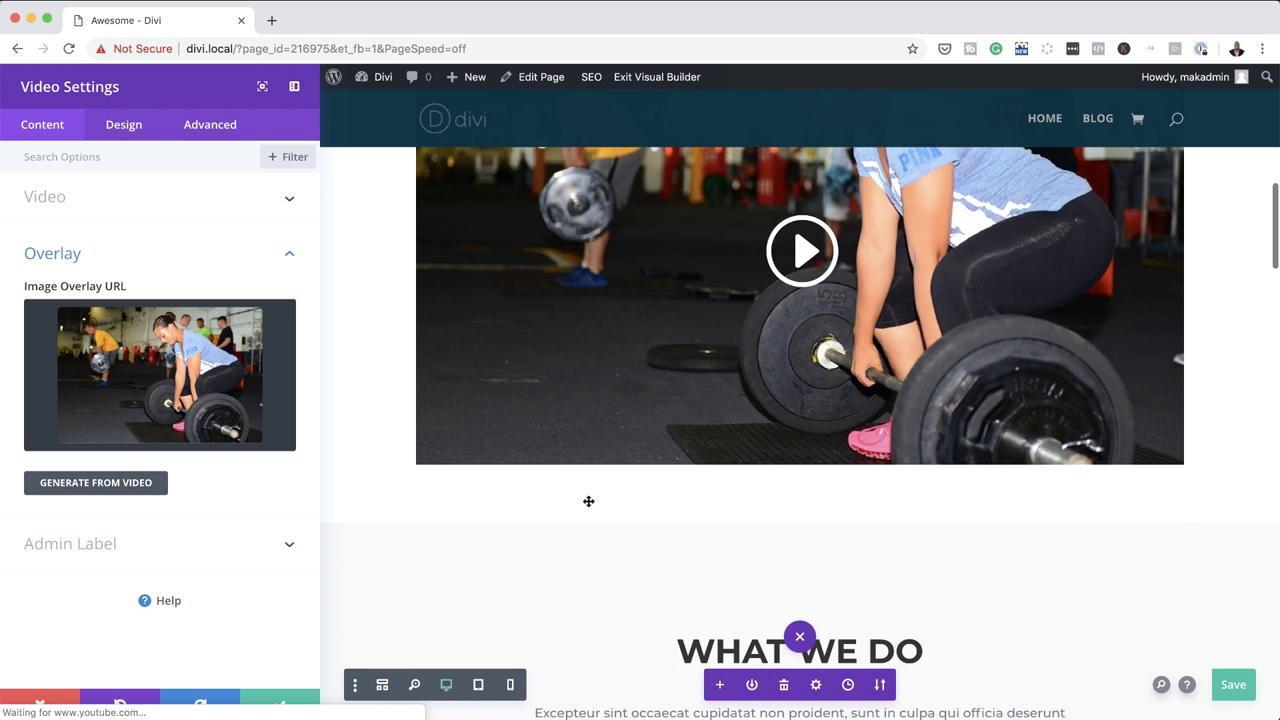
scroll(589, 500, up, 5)
scroll(589, 501, down, 5)
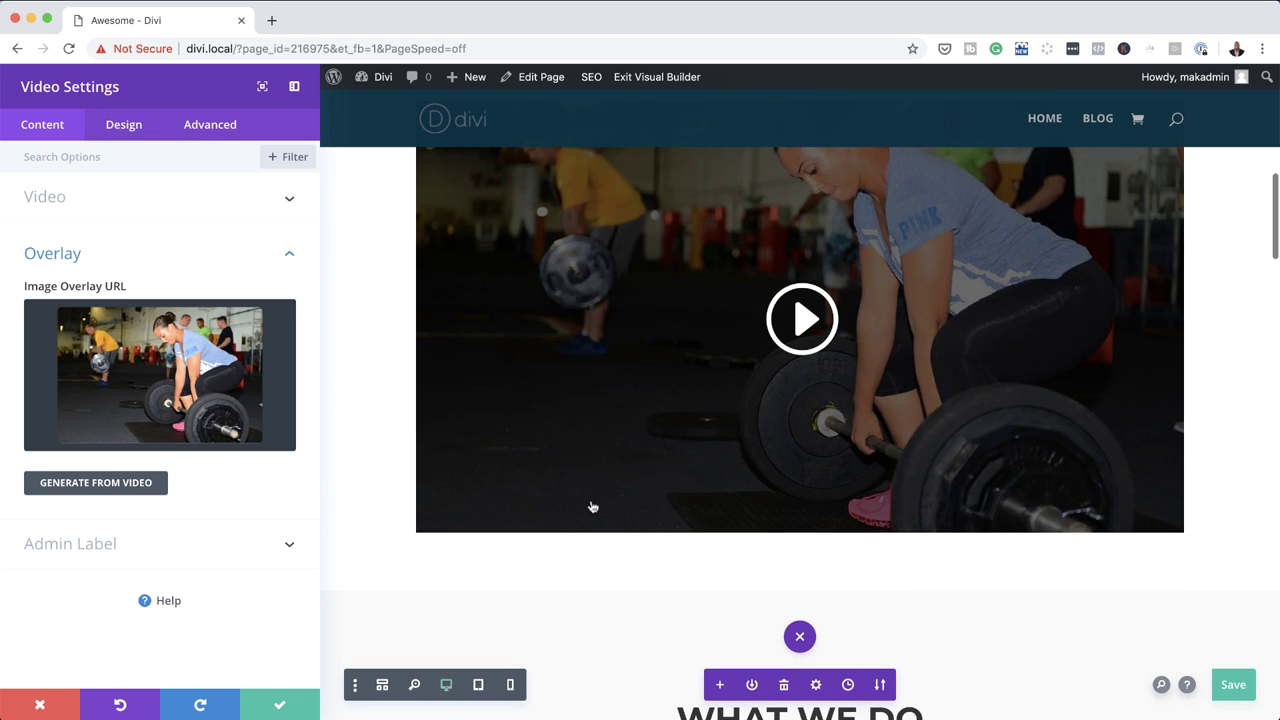
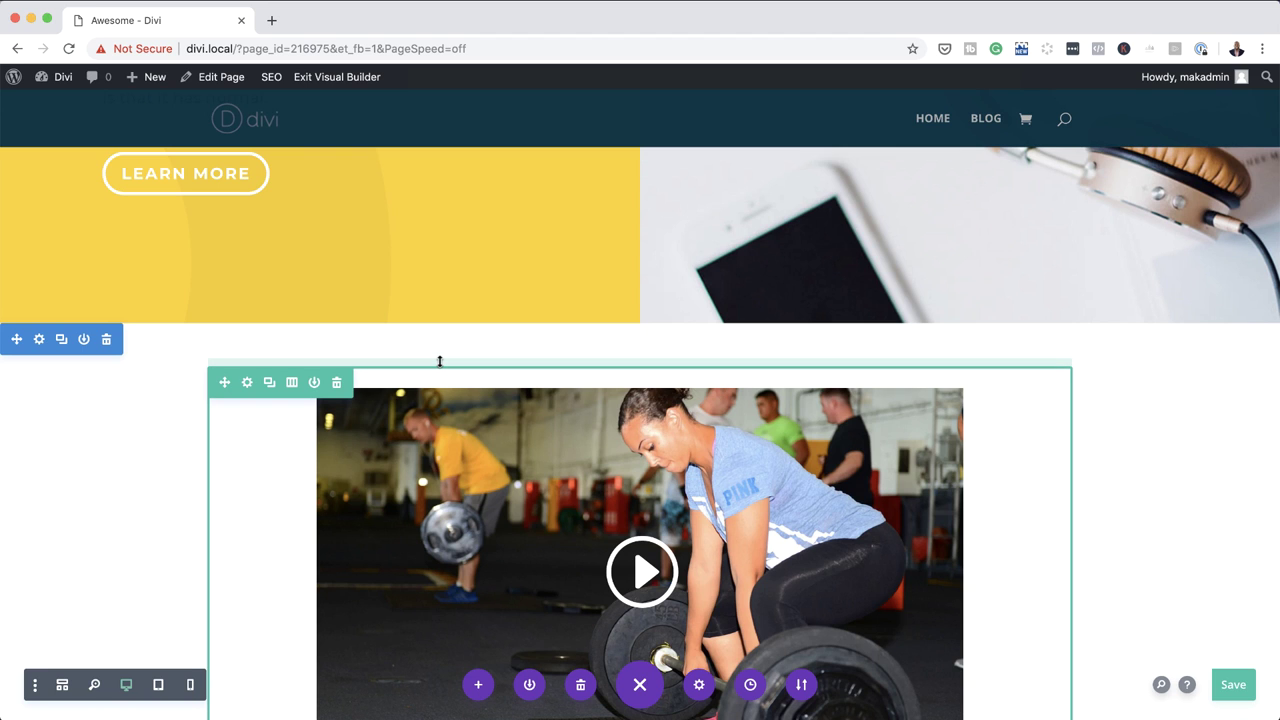
- Pull the video row upward with a negative top margin so it overlaps the lower part of the hero section
drag(439, 361, 472, 195)
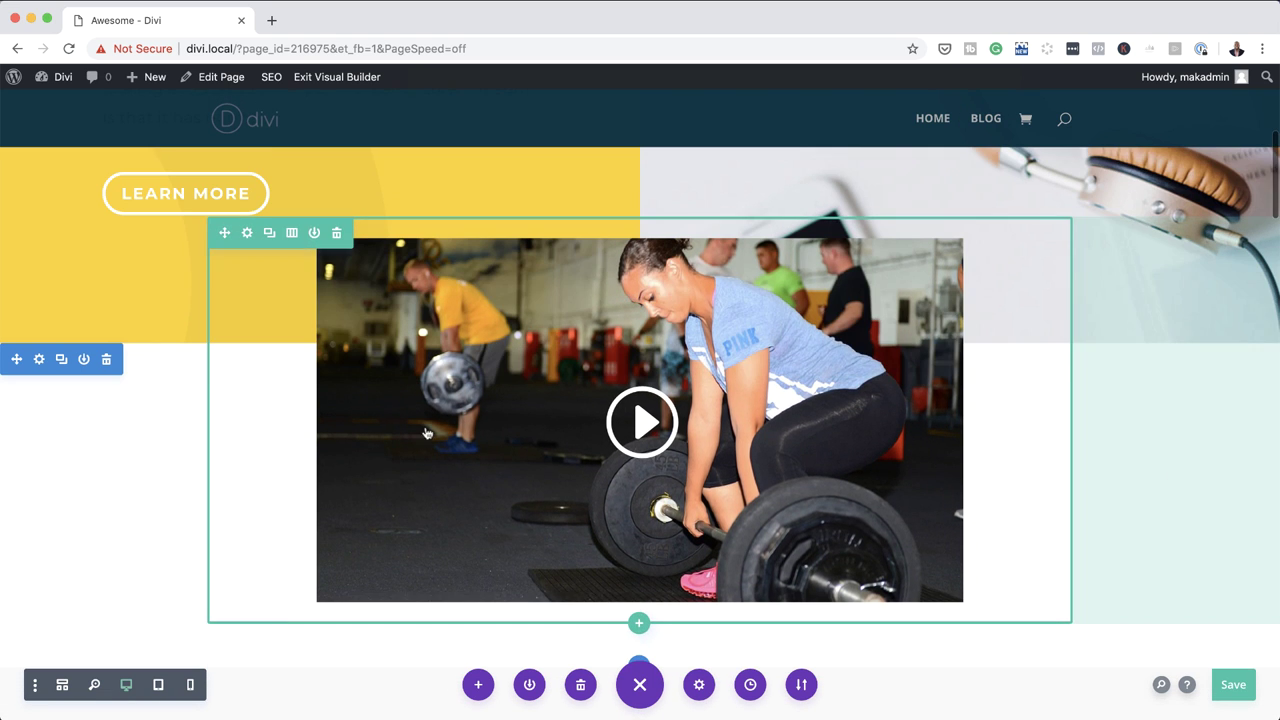
scroll(105, 531, up, 2)
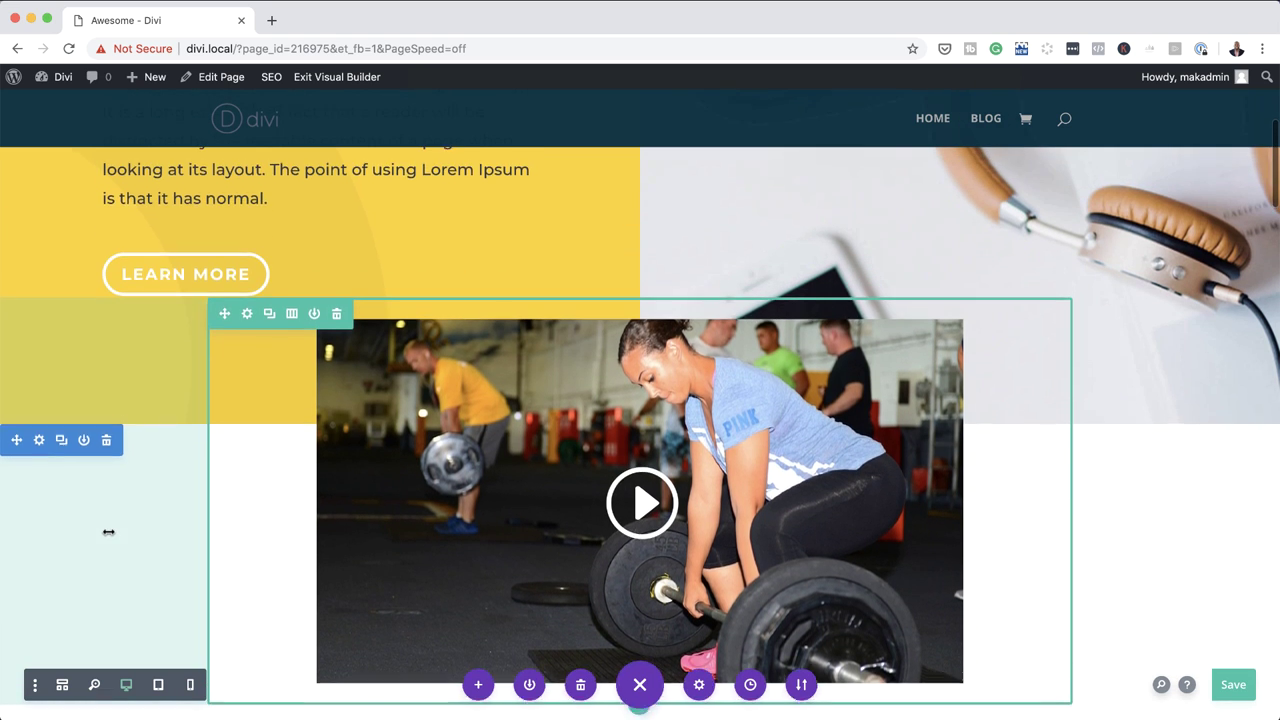
scroll(106, 531, up, 2)
scroll(106, 531, down, 2)
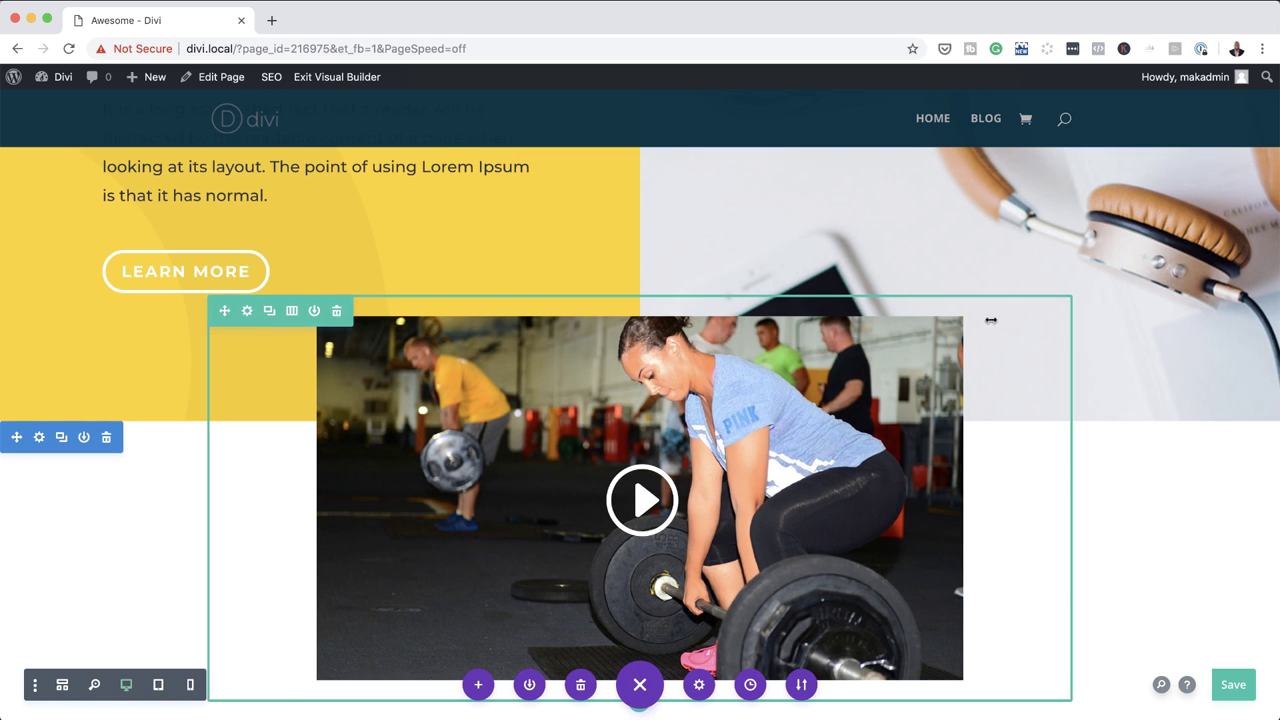
- Reduce the Brand Identity blurb's linked left and right padding to 43px in its spacing settings
scroll(1177, 543, down, 5)
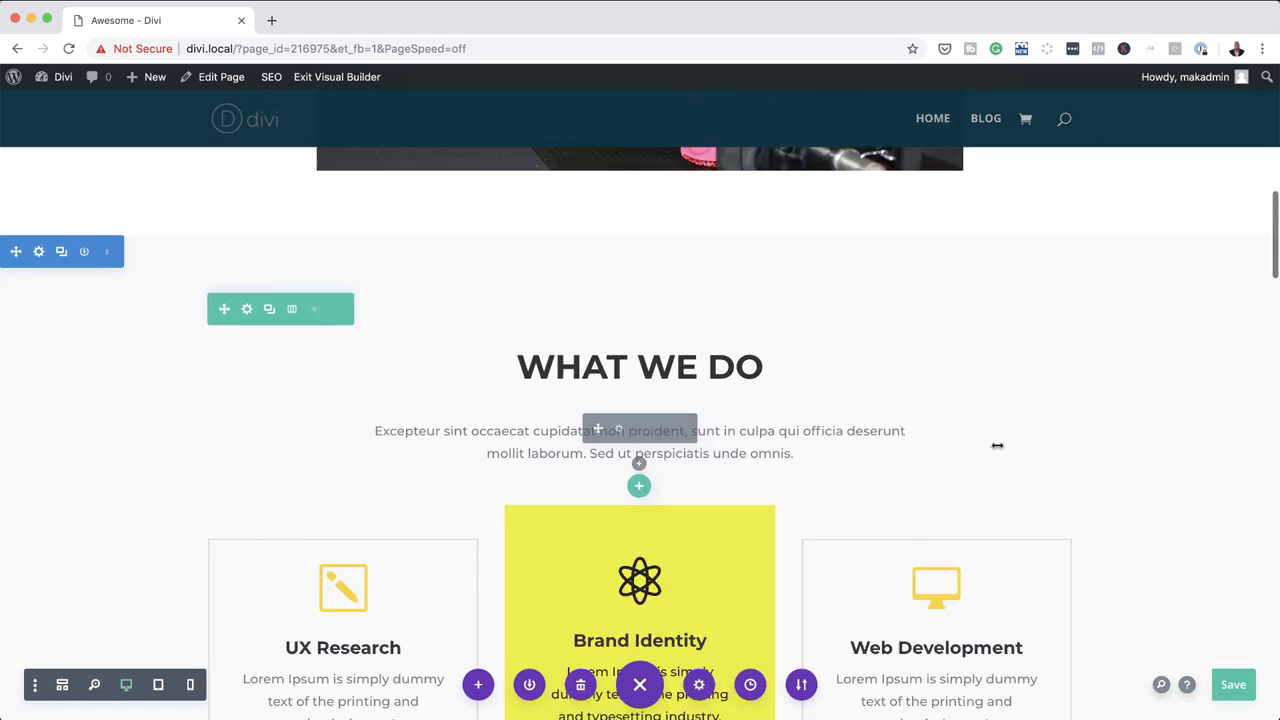
scroll(997, 445, down, 2)
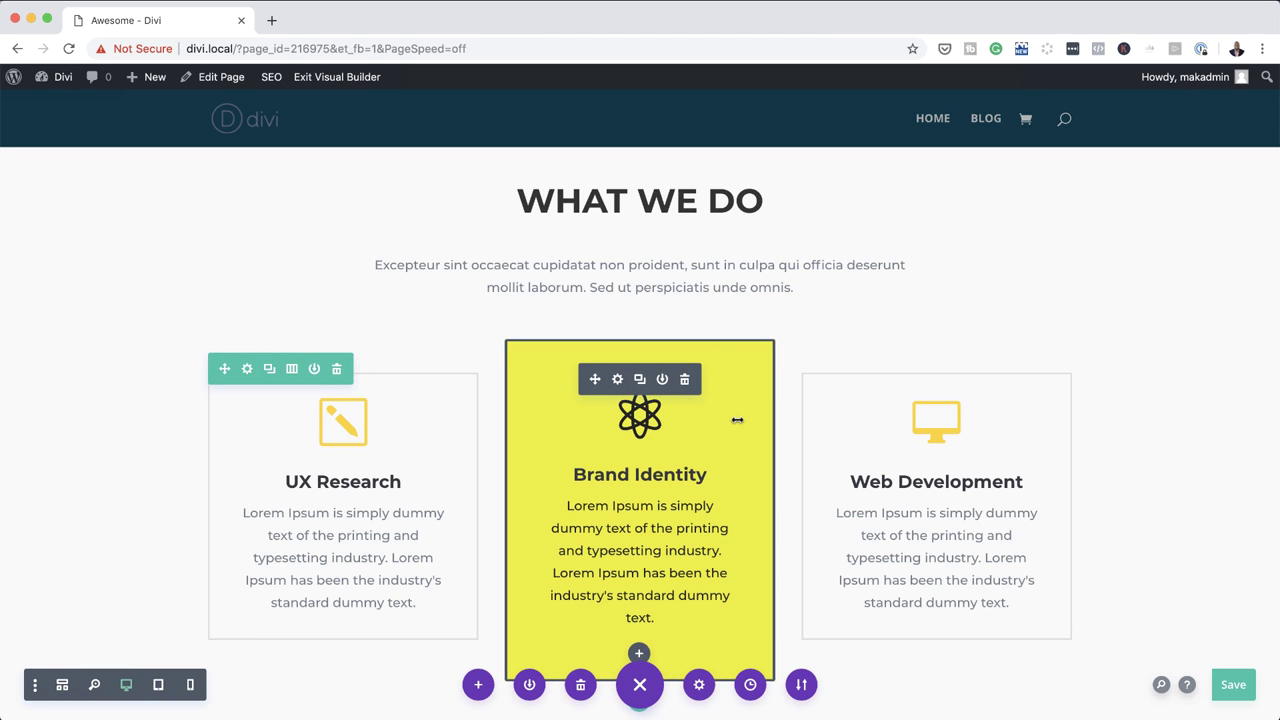
scroll(737, 420, down, 1)
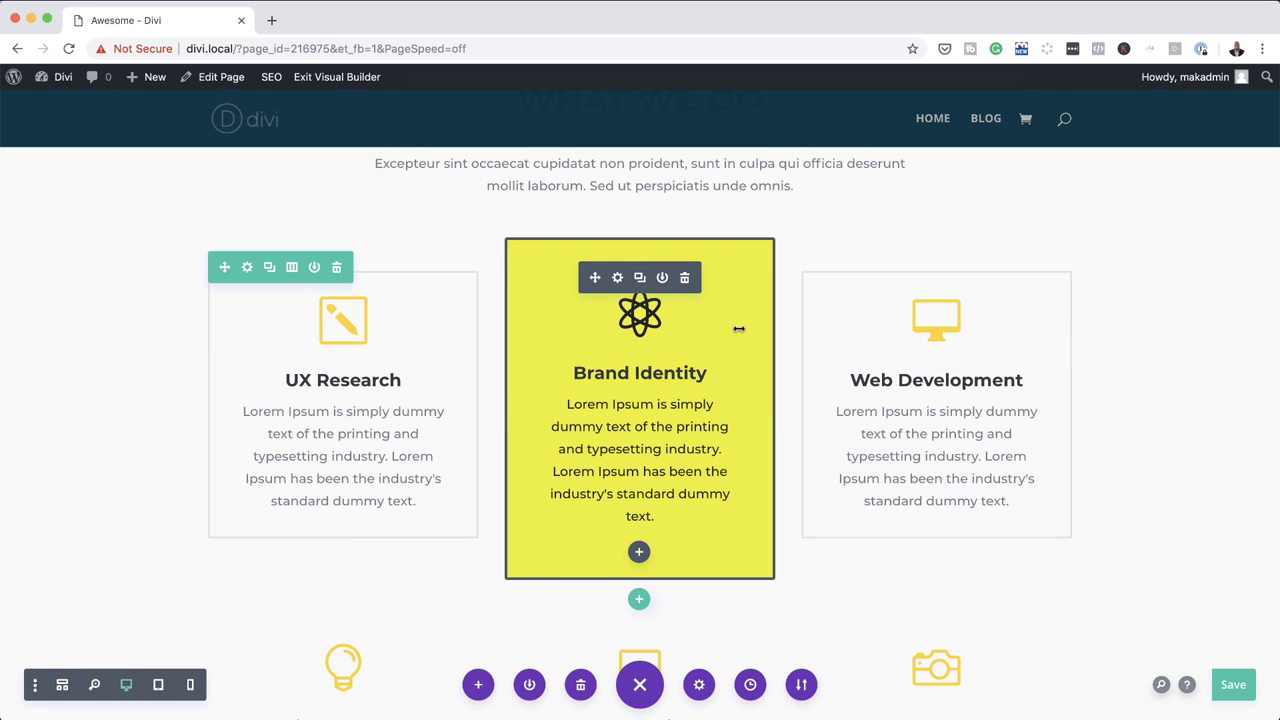
mouse_move(738, 328)
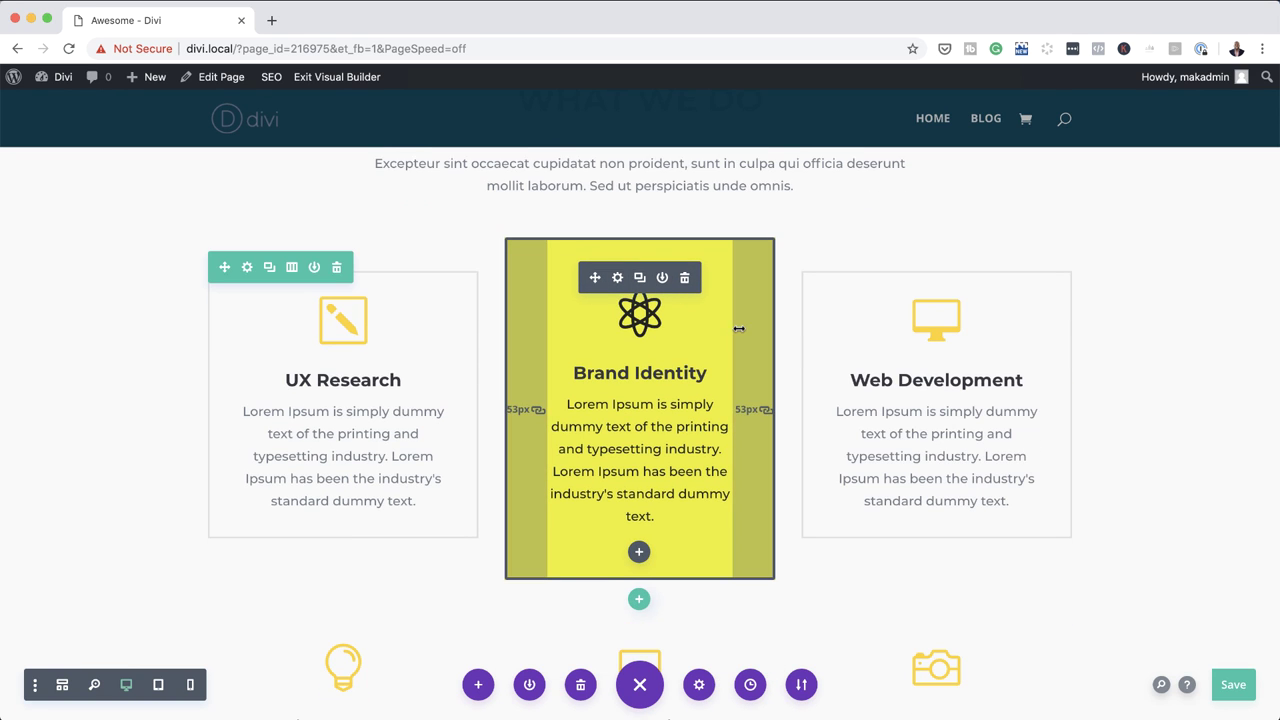
click(618, 278)
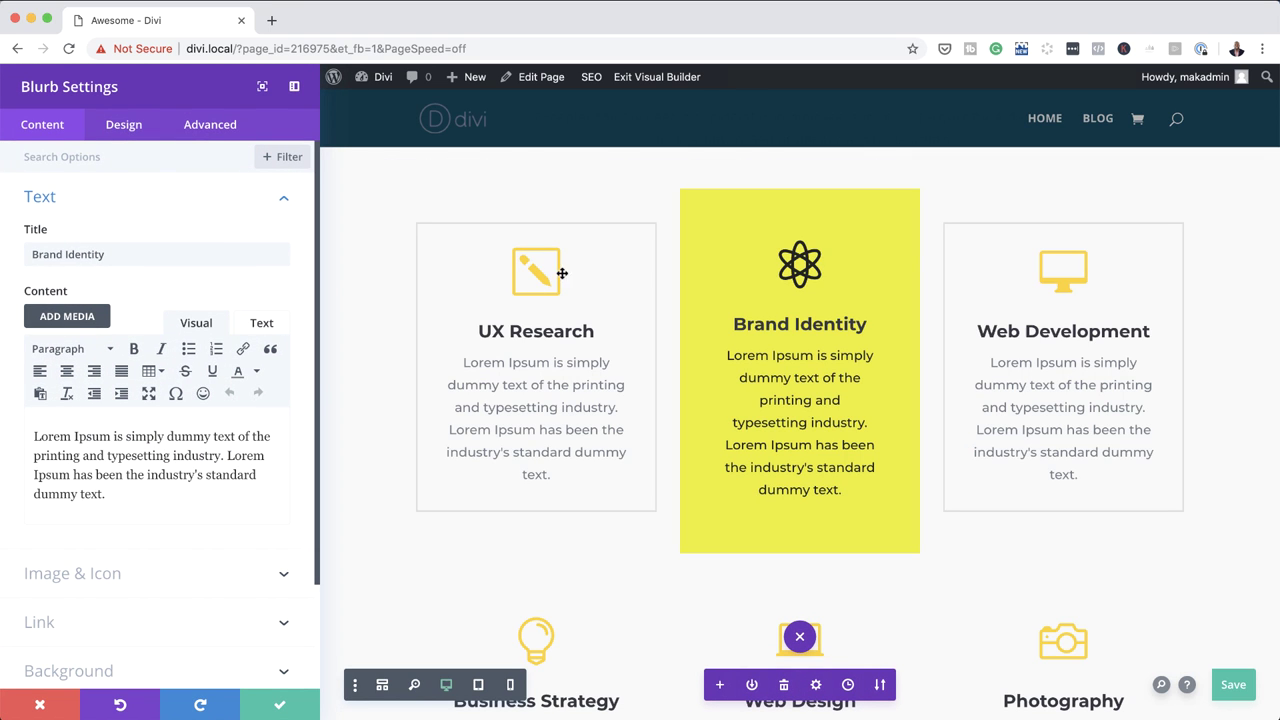
click(130, 132)
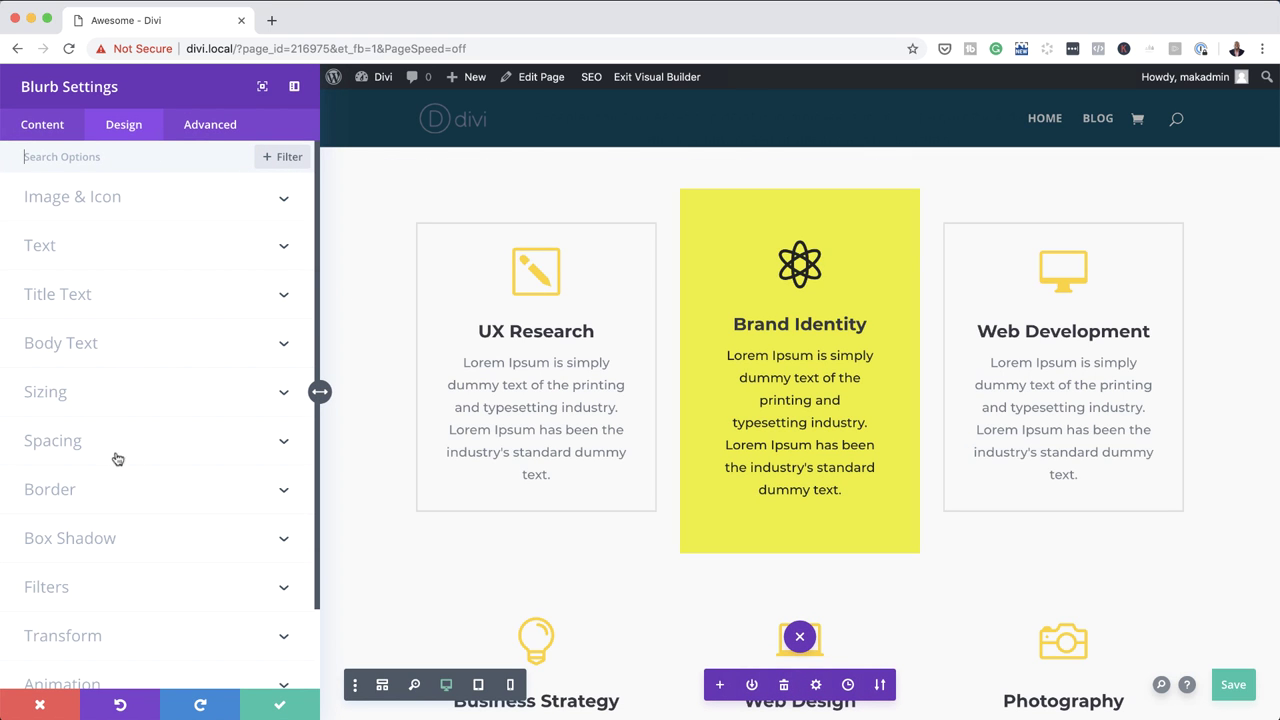
click(62, 444)
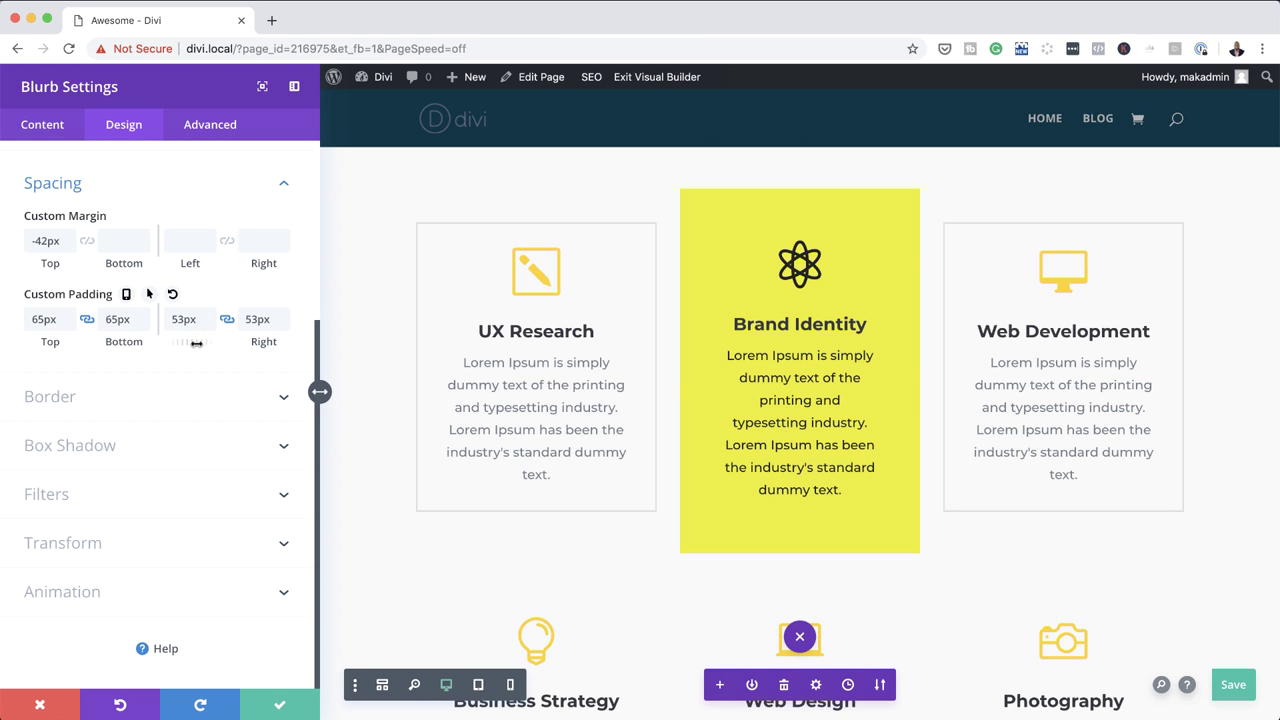
mouse_move(196, 344)
mouse_down()
mouse_move(215, 344)
mouse_move(164, 344)
mouse_move(190, 343)
mouse_up()
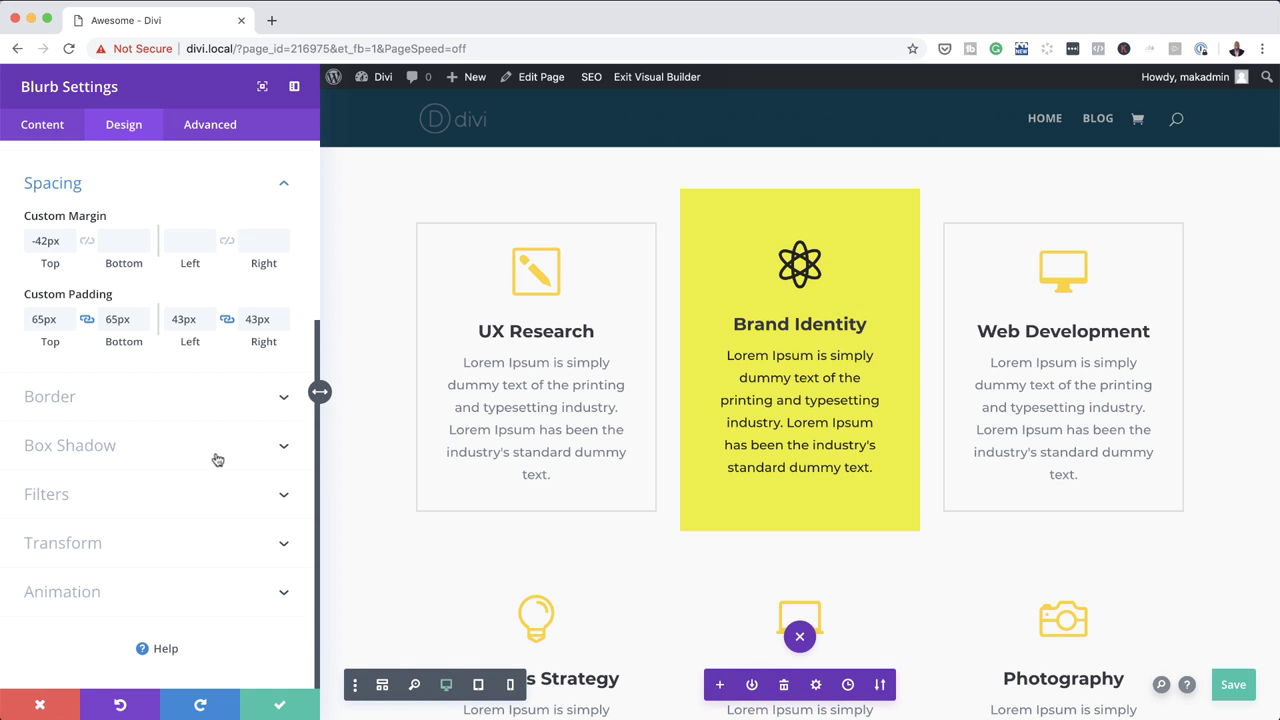
- Set the Brand Identity blurb's content width to 574px and its maximum width to 90% in the sizing settings
scroll(215, 459, up, 3)
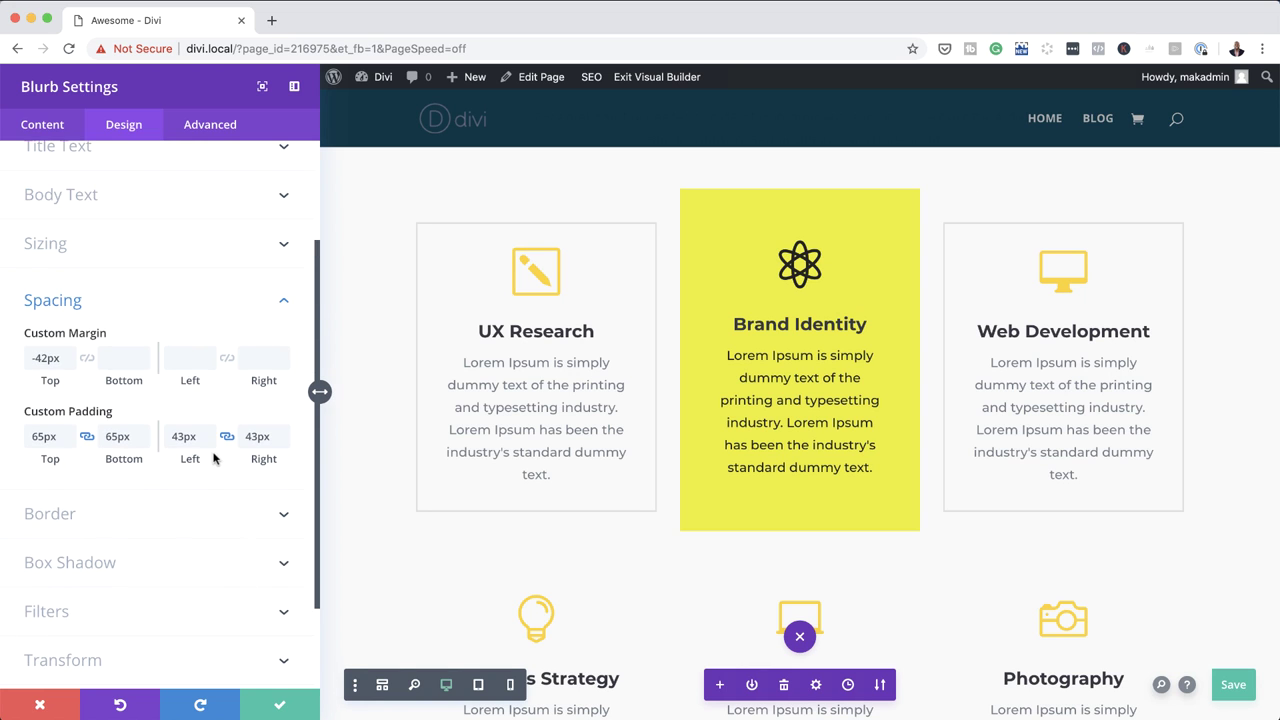
click(123, 247)
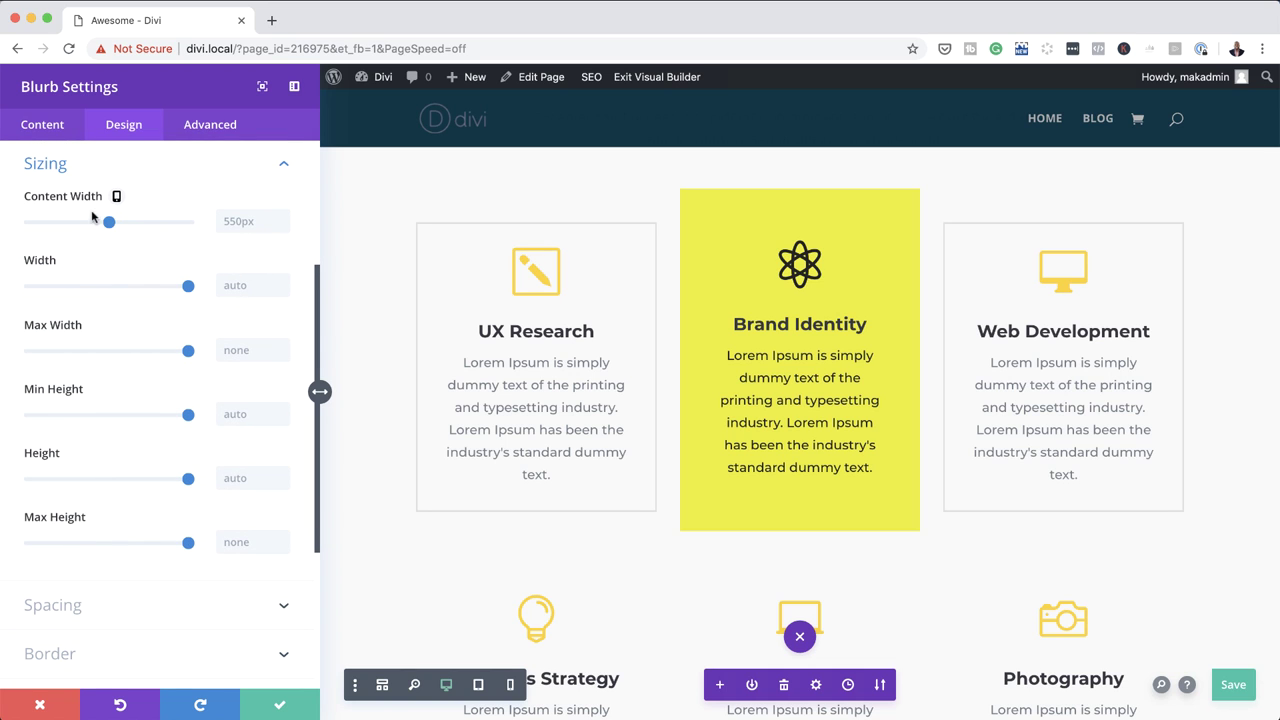
drag(111, 225, 121, 227)
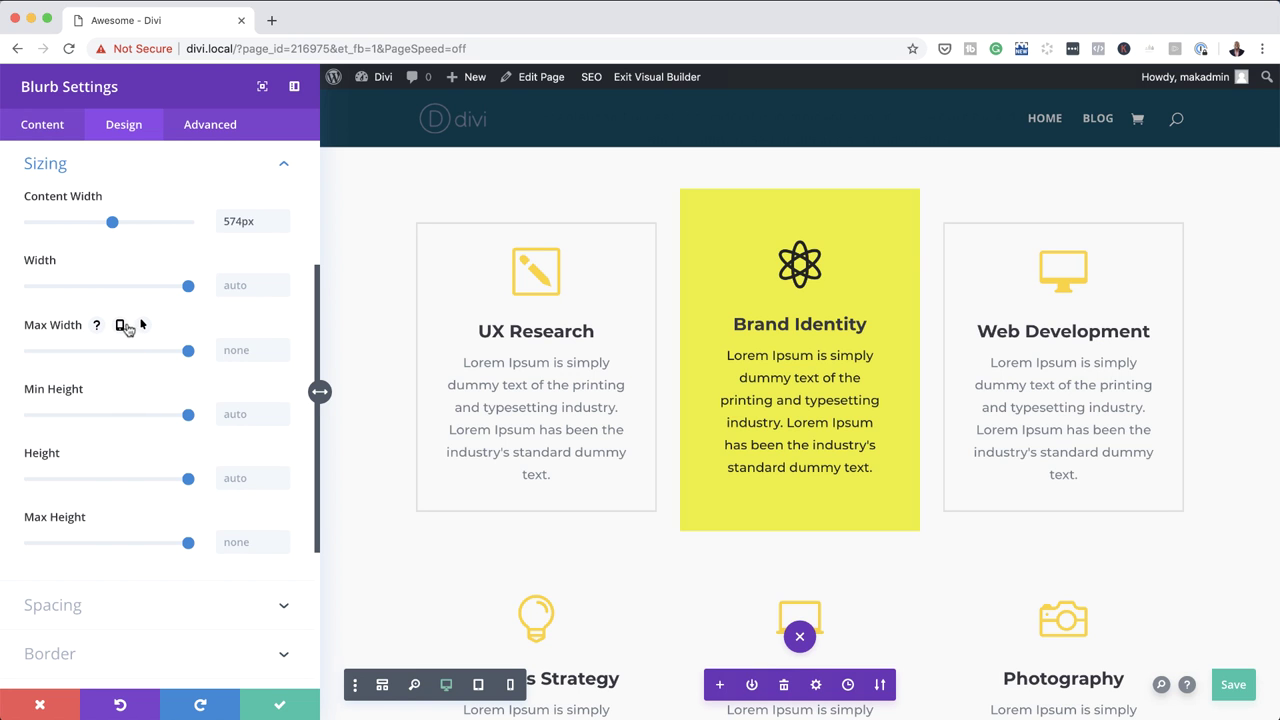
drag(189, 353, 172, 355)
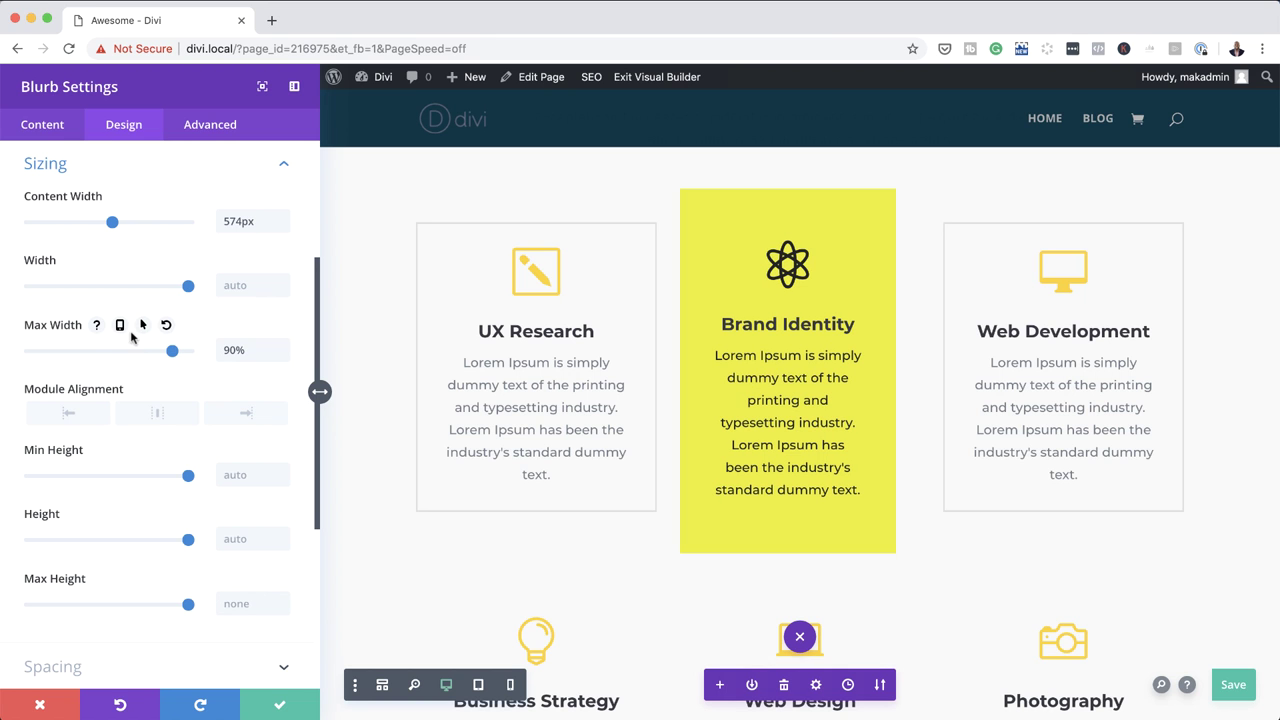
- Enable responsive values for the blurb's maximum width, center the module, and set the tablet maximum width to 81%
click(121, 327)
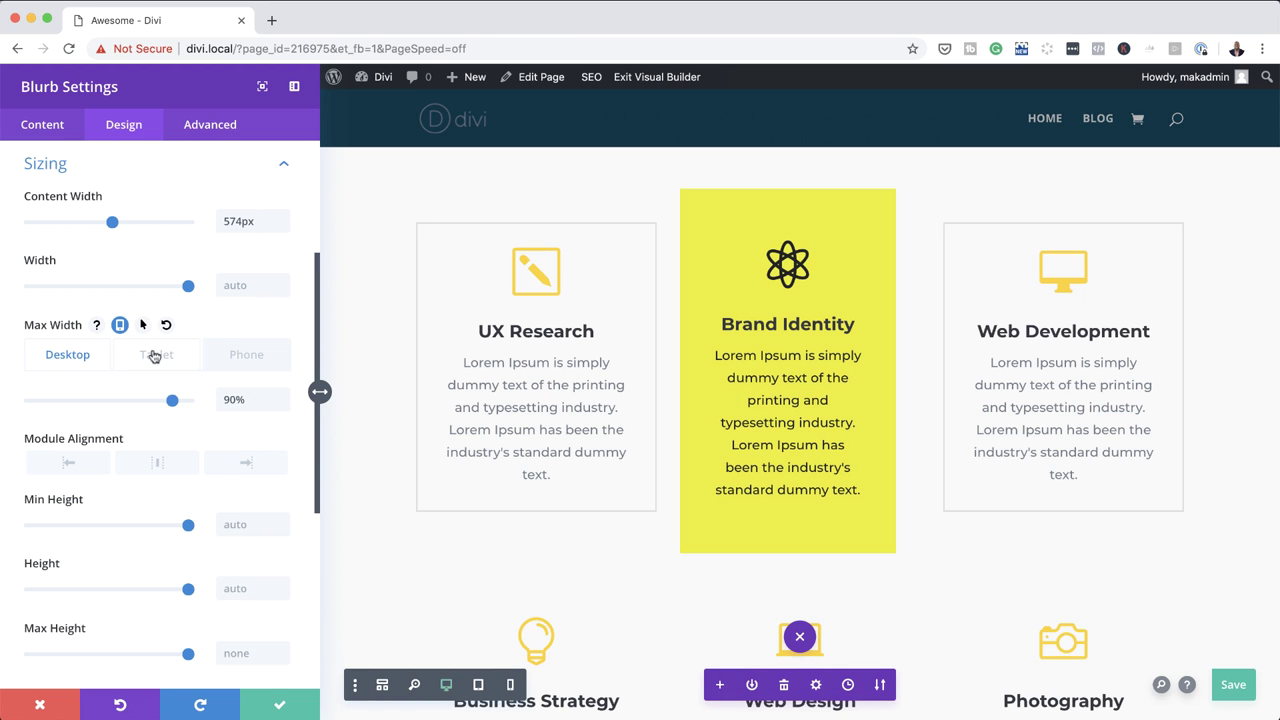
click(166, 357)
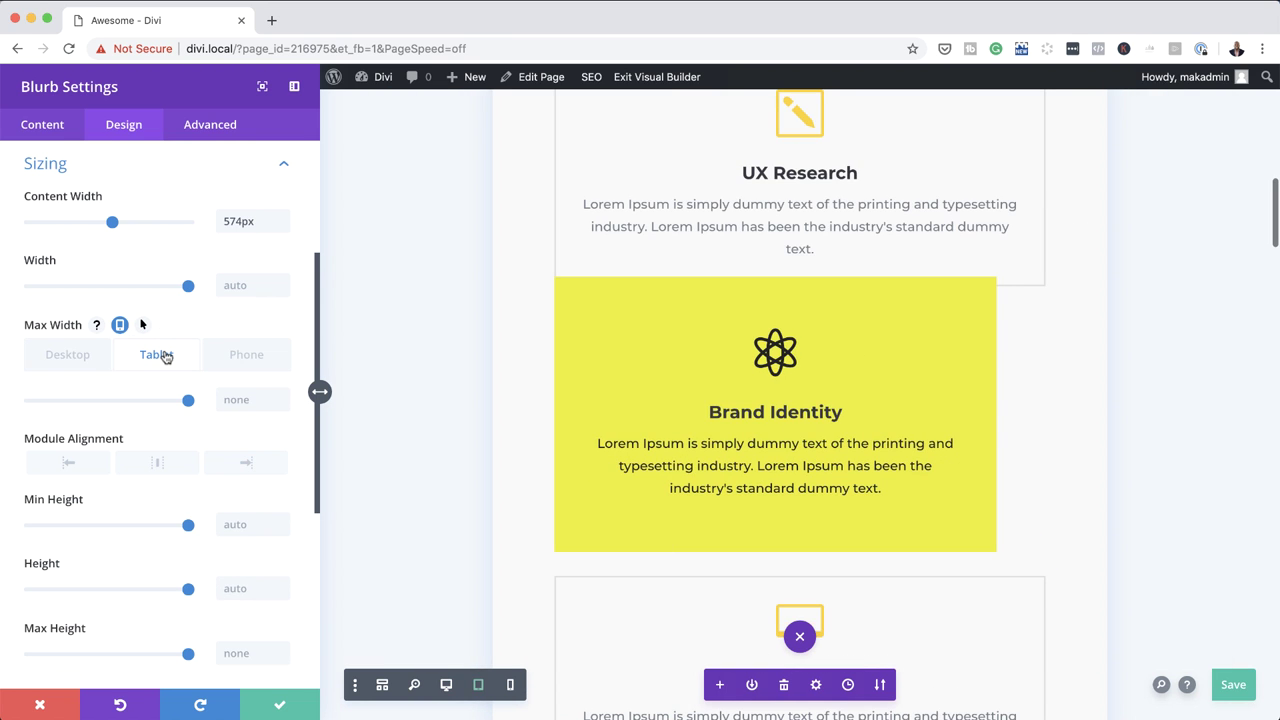
click(156, 465)
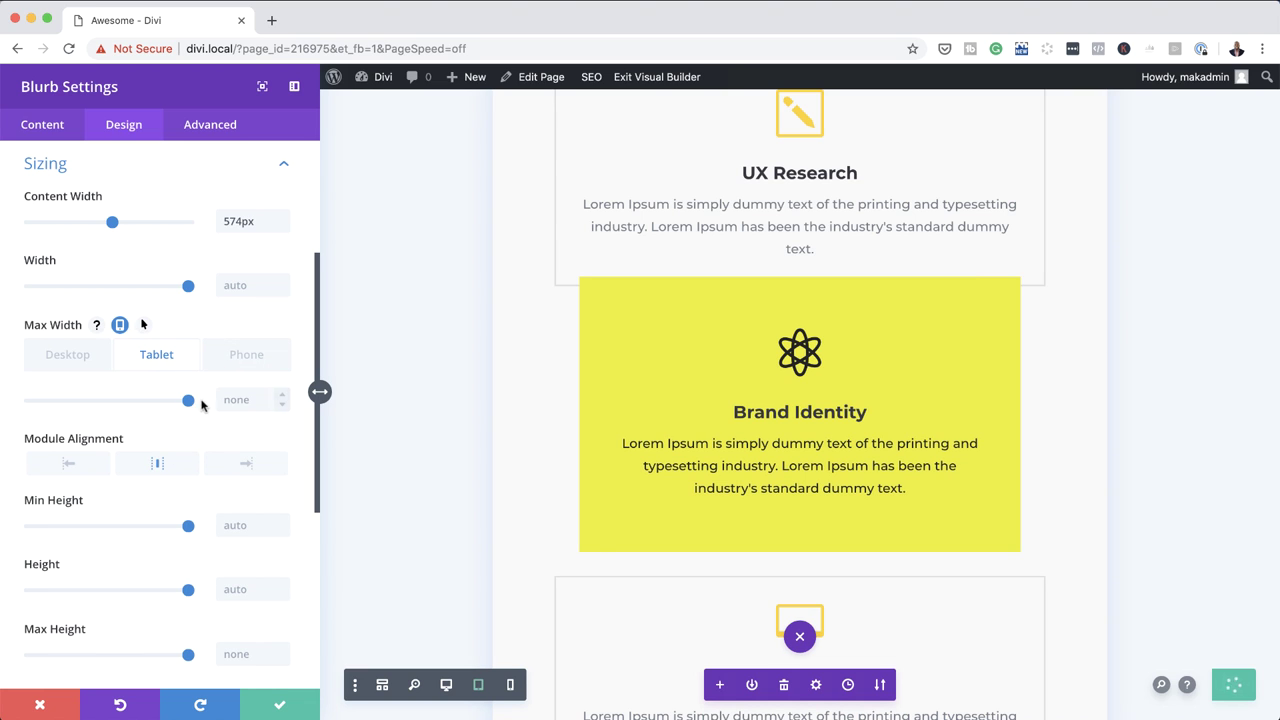
drag(187, 402, 158, 404)
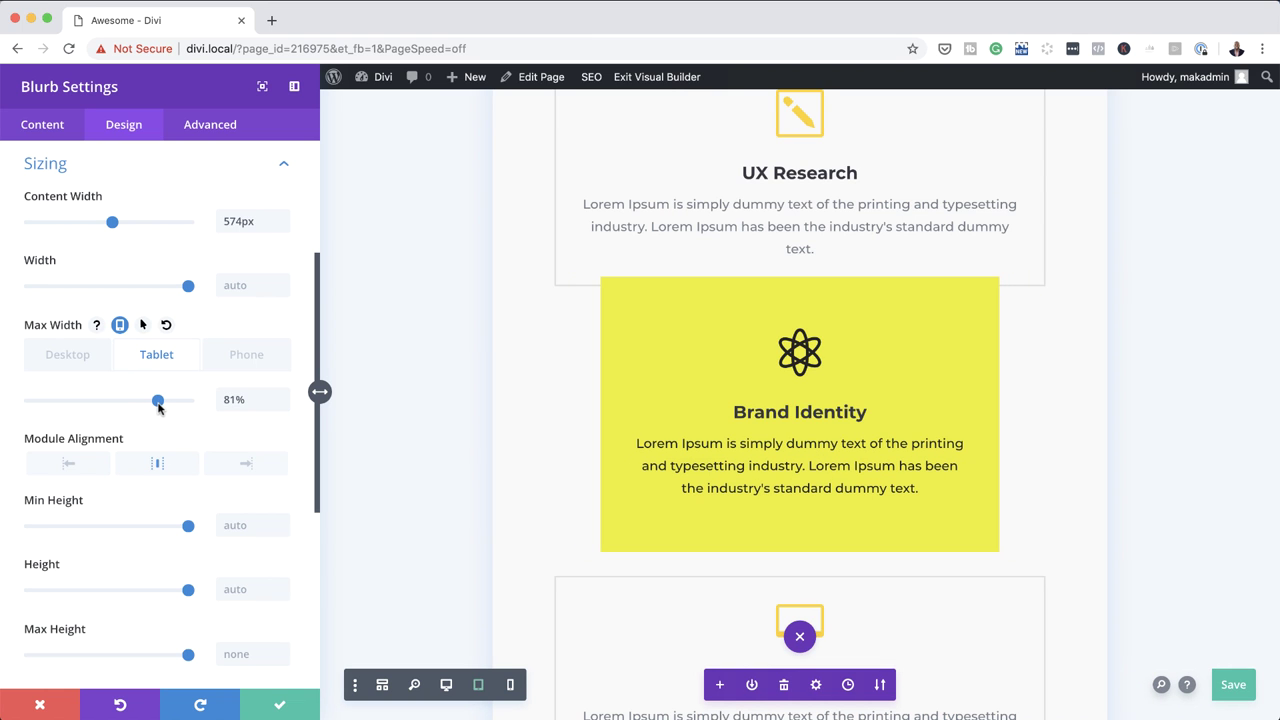
- Set the Brand Identity blurb's maximum width for phones to 100%
click(248, 358)
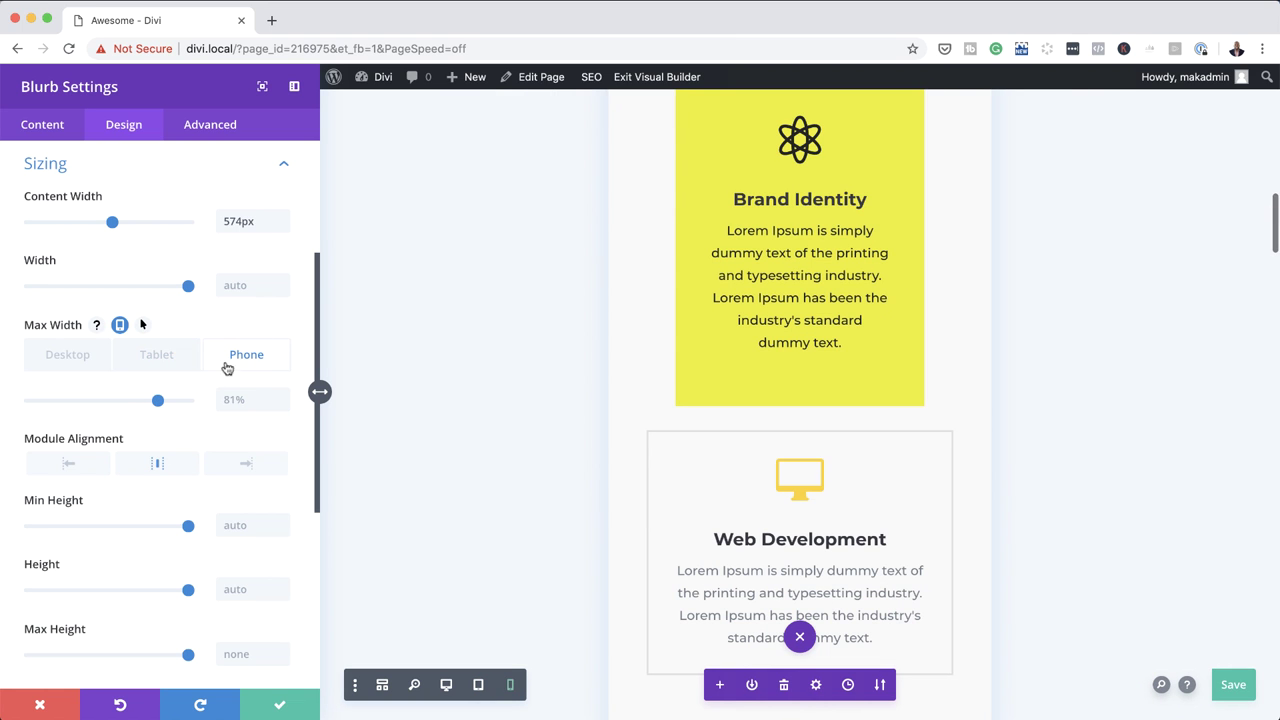
scroll(677, 346, up, 2)
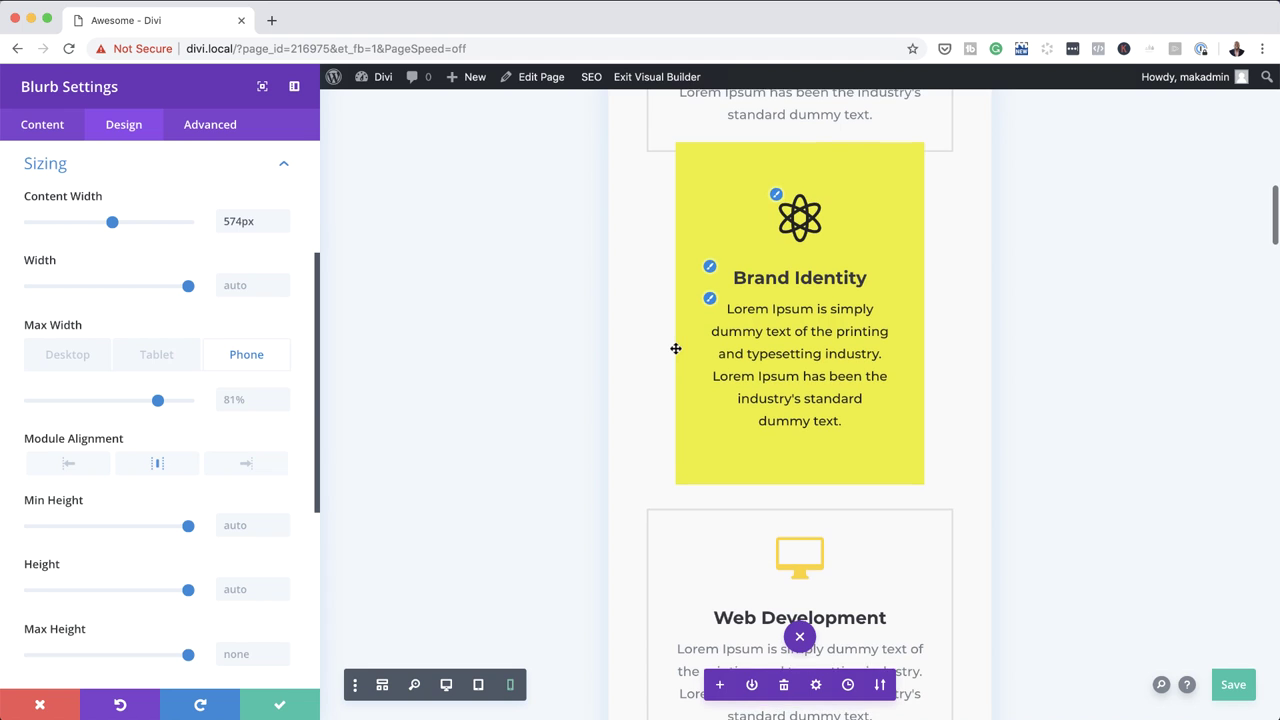
drag(158, 401, 193, 403)
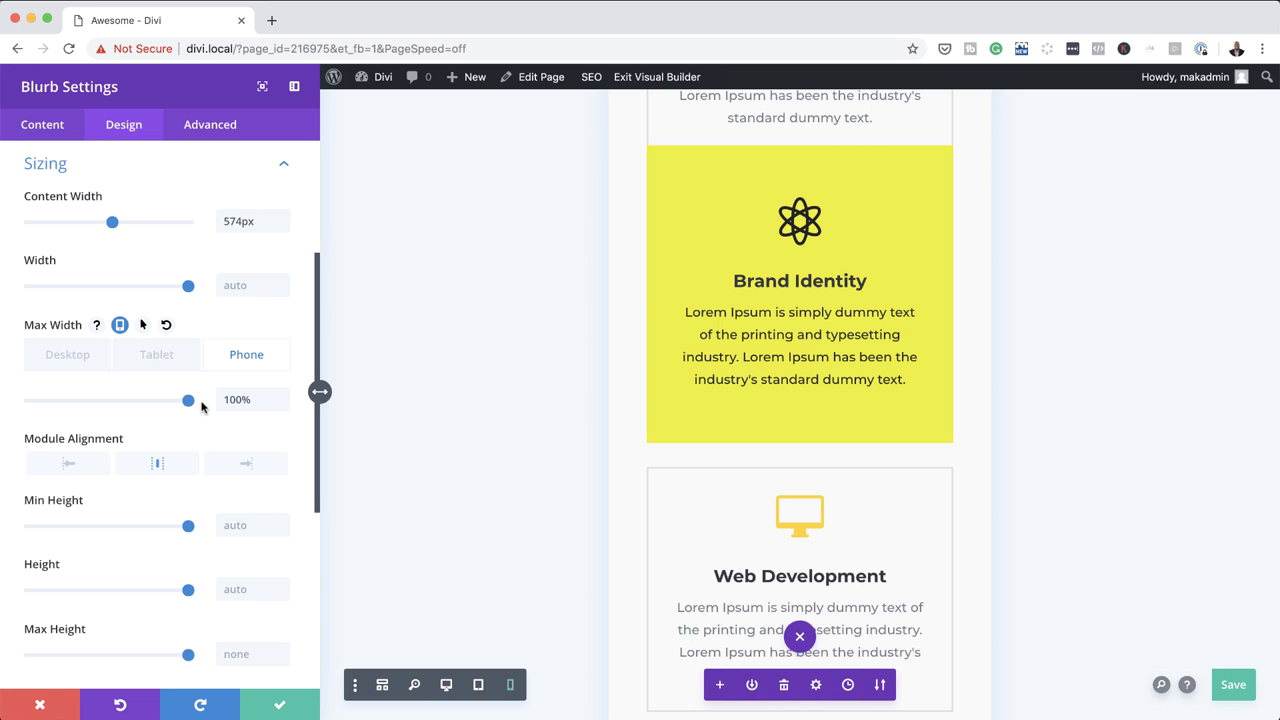
- Review the blurb's maximum width in the tablet and desktop views and save the blurb settings
click(158, 354)
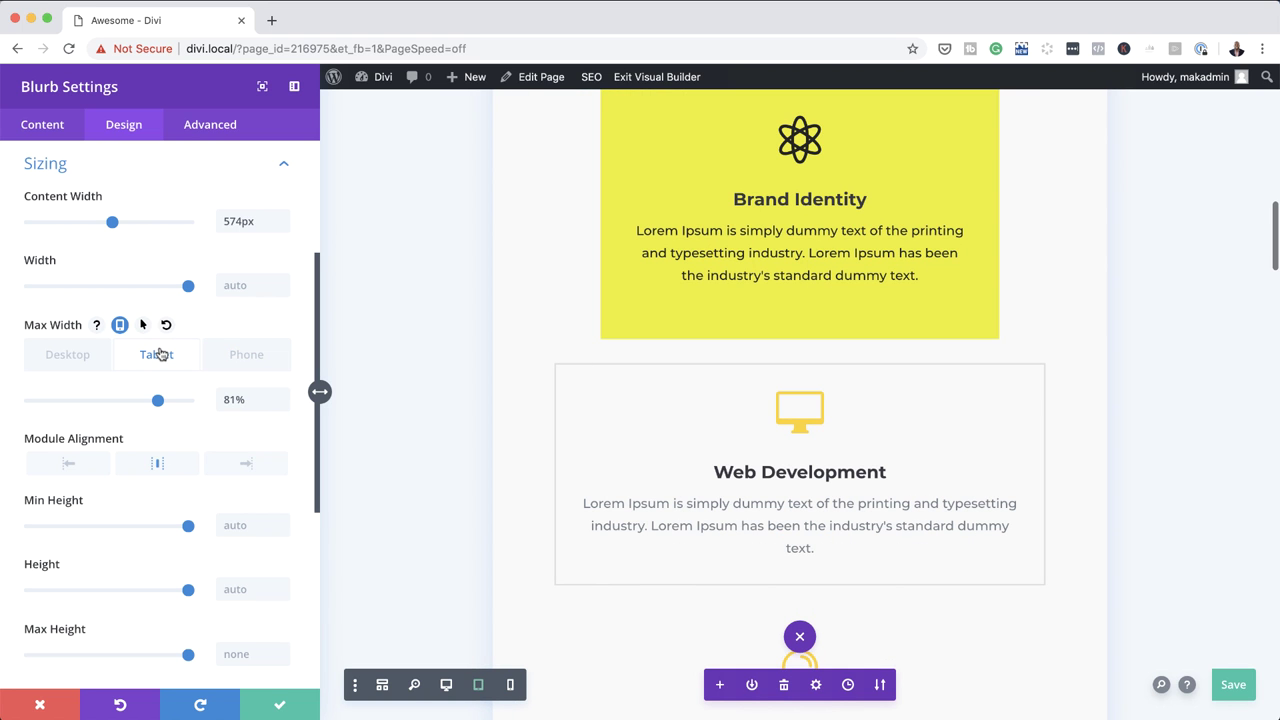
scroll(349, 405, up, 2)
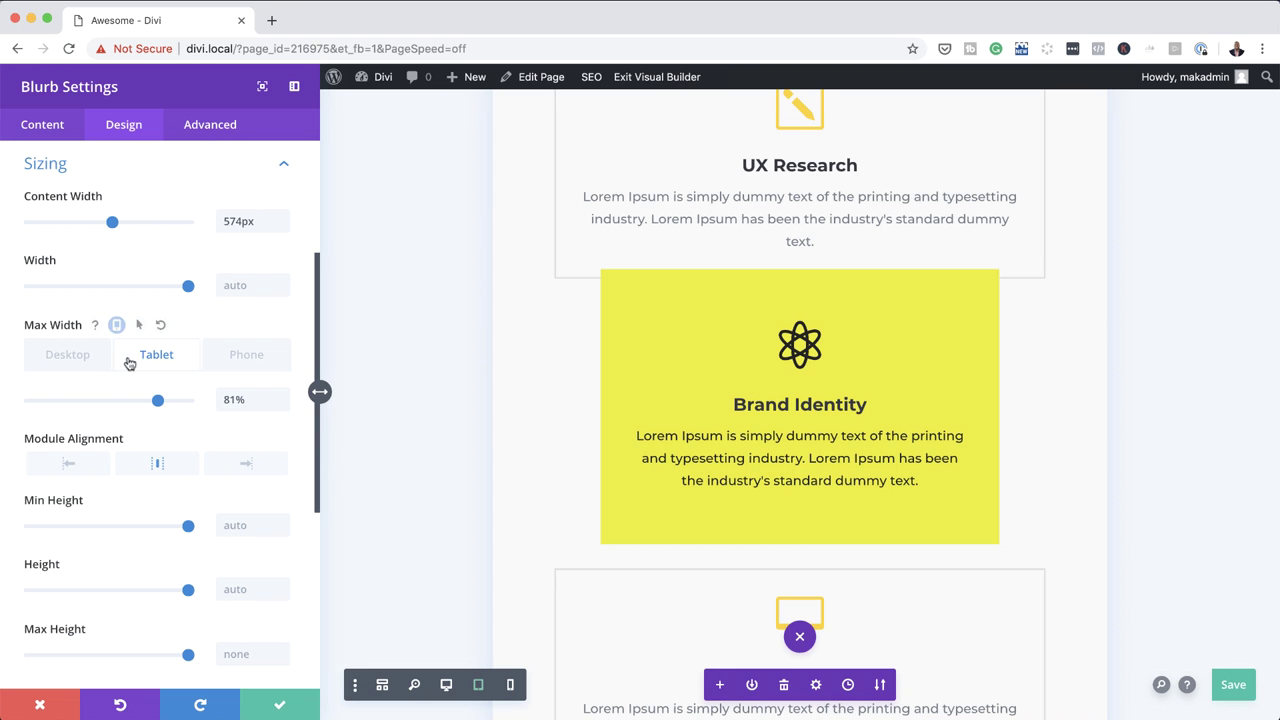
click(75, 356)
scroll(731, 486, up, 5)
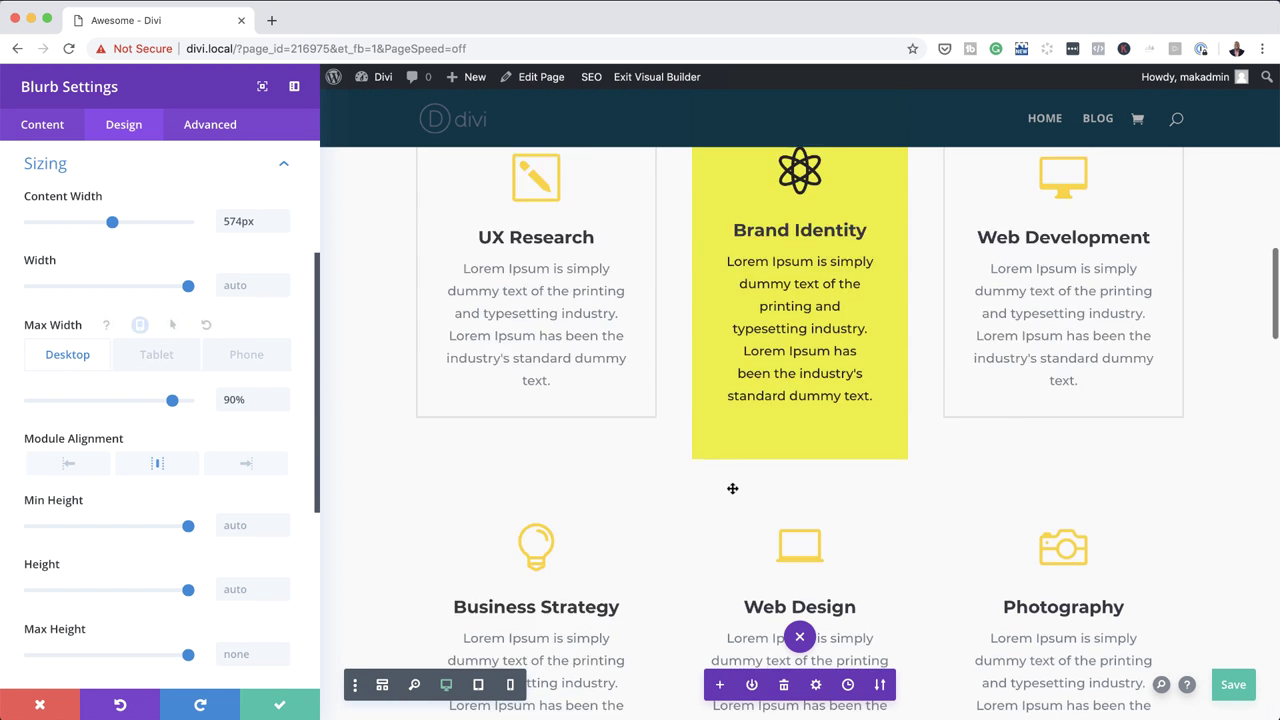
click(283, 707)
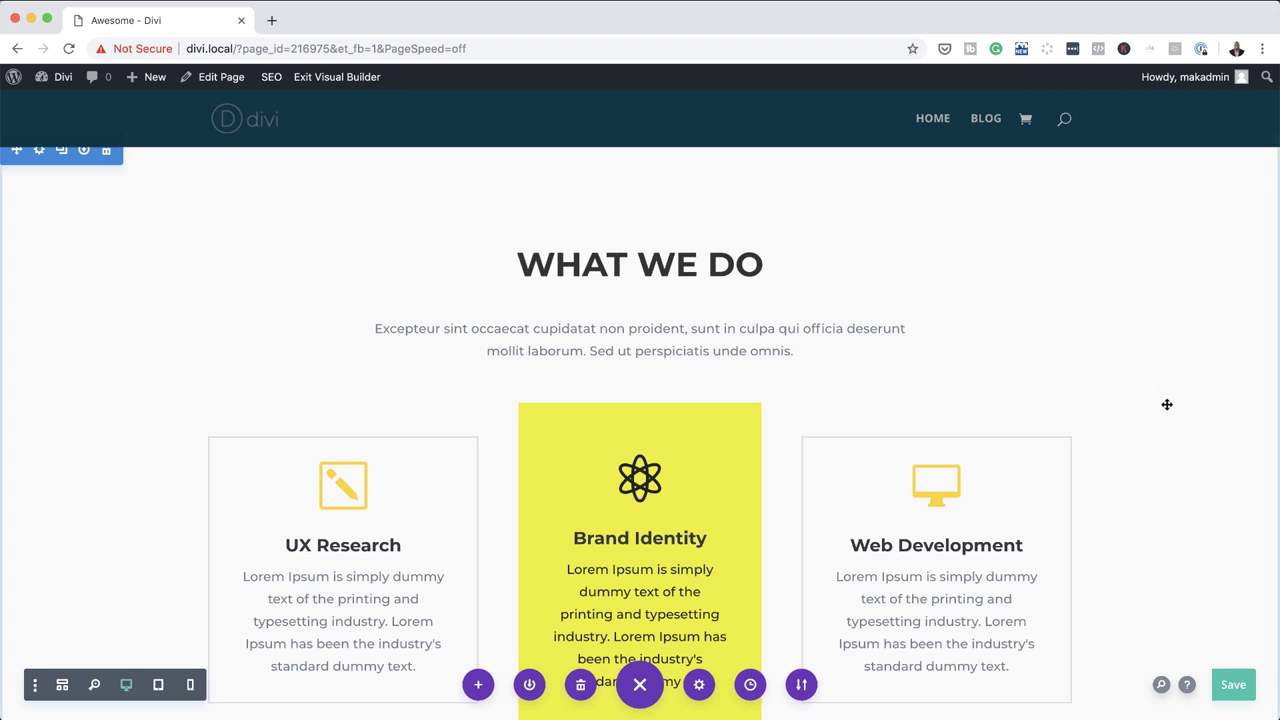